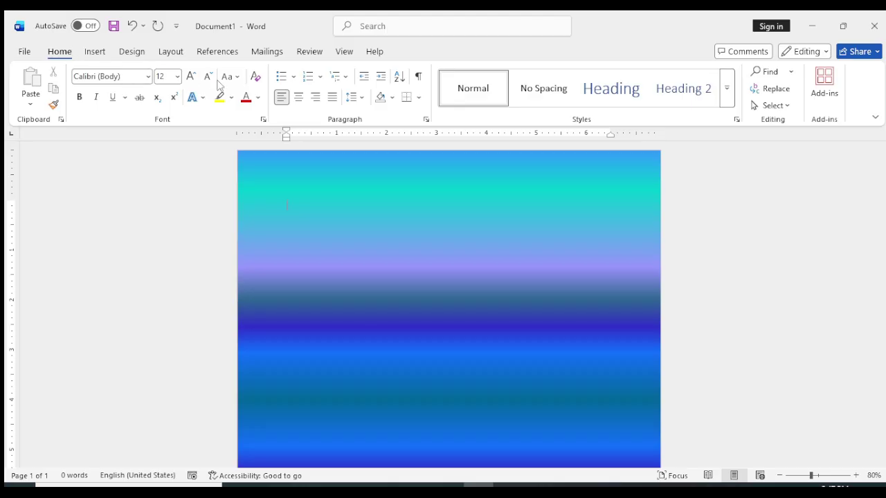
Draw a tall rectangle about 2.29 inches high and 0.75 inches wide near the page's upper-left corner
{"action": "left_click", "coordinate": [95, 51]}
{"action": "left_click", "coordinate": [188, 71]}
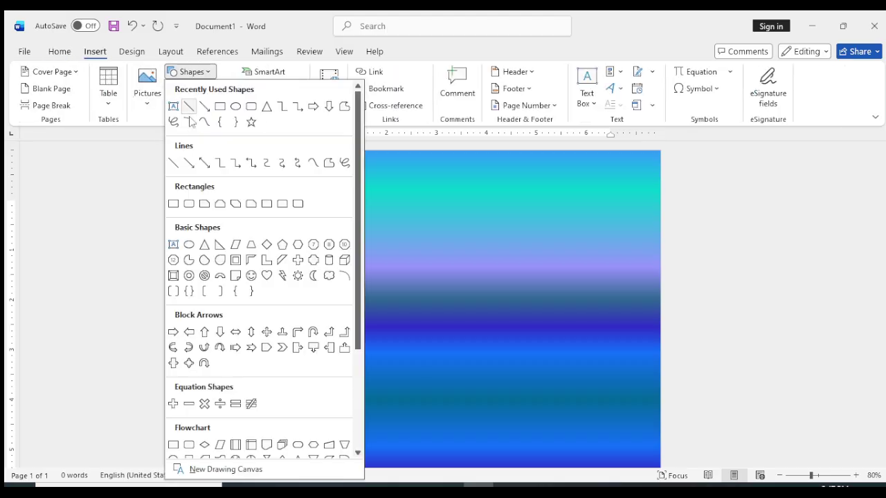
{"action": "left_click", "coordinate": [218, 109]}
{"action": "left_click_drag", "start_coordinate": [260, 169], "coordinate": [298, 283]}
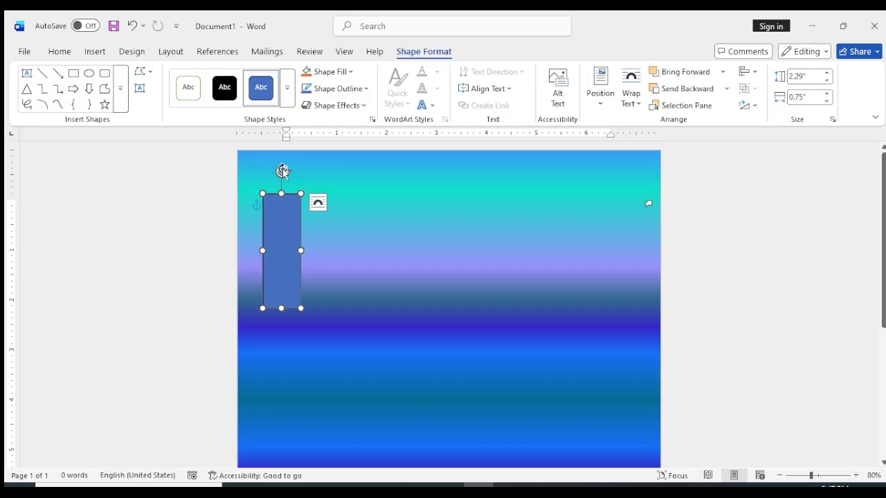
Tilt the rectangle counterclockwise, narrow it to about 0.64 inches, and place it at the page's upper-left corner
{"action": "left_click_drag", "start_coordinate": [282, 171], "coordinate": [244, 180]}
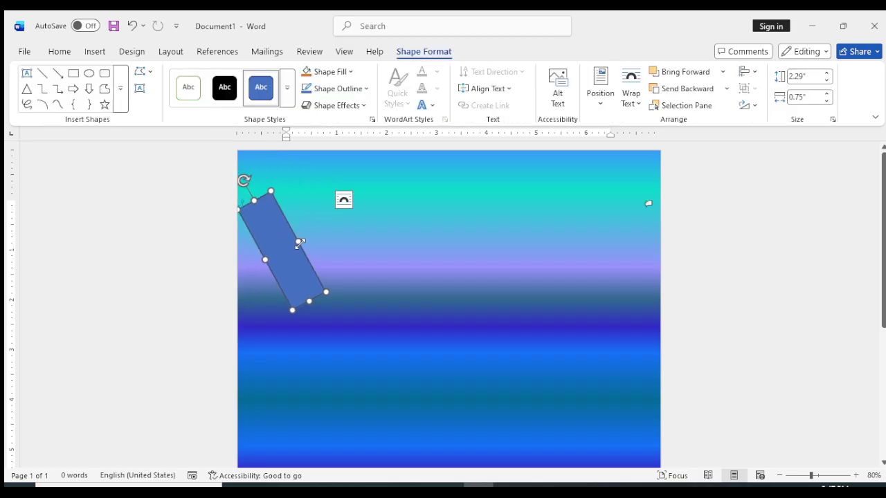
{"action": "left_click_drag", "start_coordinate": [299, 244], "coordinate": [292, 244]}
{"action": "left_click_drag", "start_coordinate": [241, 181], "coordinate": [240, 183]}
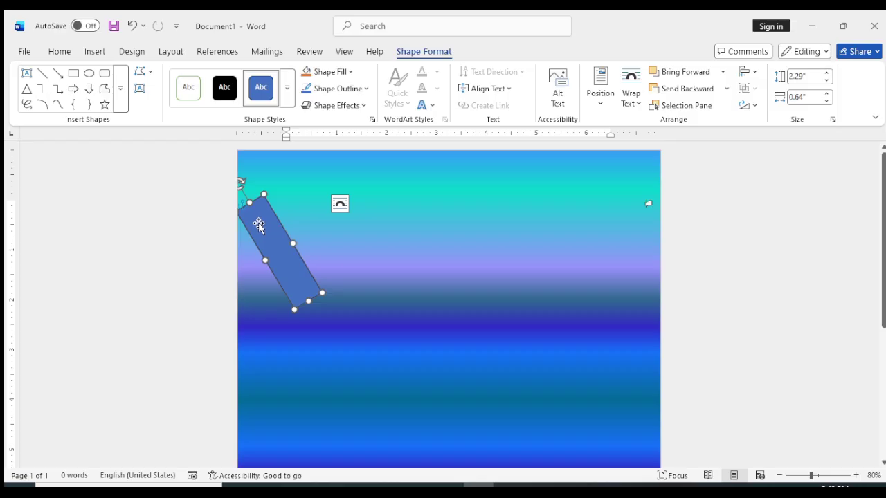
{"action": "left_click_drag", "start_coordinate": [258, 226], "coordinate": [250, 167]}
Lengthen the tilted rectangle to about 11.78 inches, extending it diagonally down past the page's lower edge
{"action": "left_click_drag", "start_coordinate": [300, 245], "coordinate": [534, 432]}
{"action": "scroll", "coordinate": [487, 381], "scroll_direction": "down", "scroll_amount": 6}
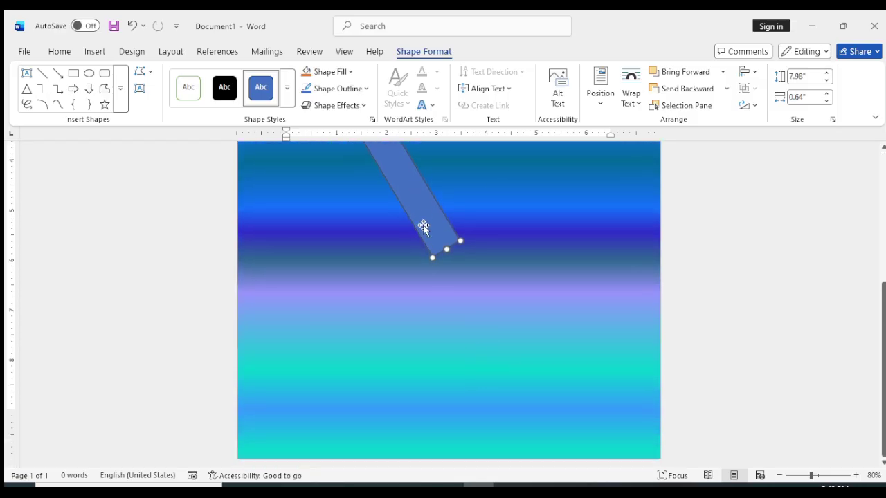
{"action": "left_click_drag", "start_coordinate": [446, 250], "coordinate": [543, 410]}
{"action": "left_click_drag", "start_coordinate": [511, 352], "coordinate": [576, 416]}
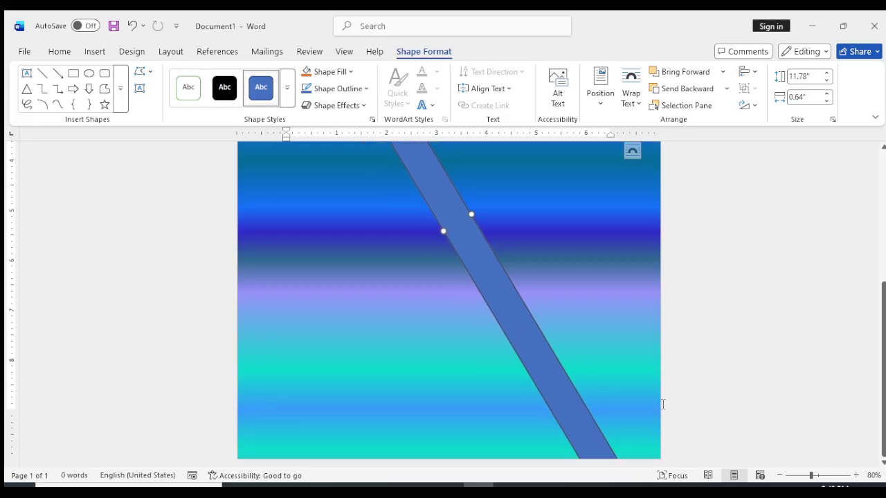
Realign the stripe's angle and extend it to about 14.85 inches, running from the page's upper-left to lower-right corner
{"action": "left_click", "coordinate": [780, 475]}
{"action": "left_click", "coordinate": [779, 475]}
{"action": "left_click", "coordinate": [780, 475]}
{"action": "left_click", "coordinate": [780, 475]}
{"action": "left_click_drag", "start_coordinate": [430, 290], "coordinate": [427, 279]}
{"action": "left_click_drag", "start_coordinate": [366, 174], "coordinate": [351, 177]}
{"action": "left_click_drag", "start_coordinate": [406, 247], "coordinate": [368, 196]}
{"action": "left_click_drag", "start_coordinate": [509, 386], "coordinate": [562, 440]}
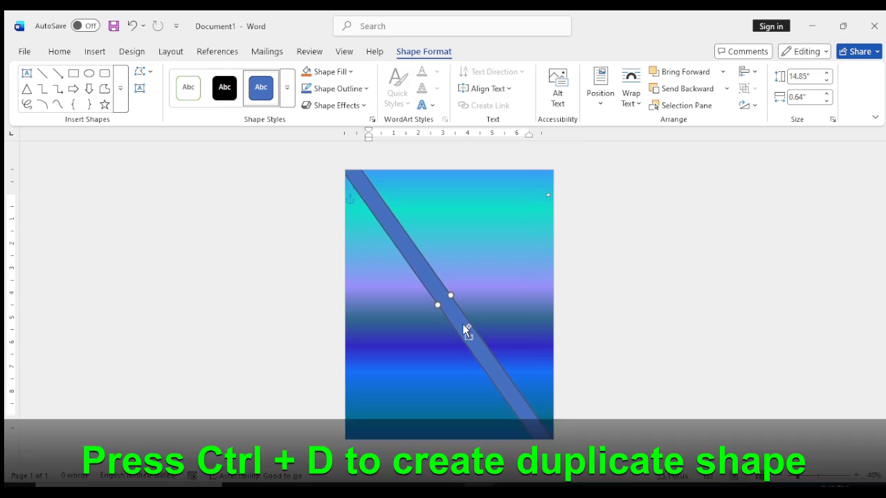
Duplicate the diagonal stripe five times and space the copies evenly toward the page's upper-right corner
{"action": "key", "text": "ctrl+d"}
{"action": "left_click_drag", "start_coordinate": [450, 307], "coordinate": [500, 243]}
{"action": "key", "text": "ctrl+d"}
{"action": "key", "text": "ctrl+d"}
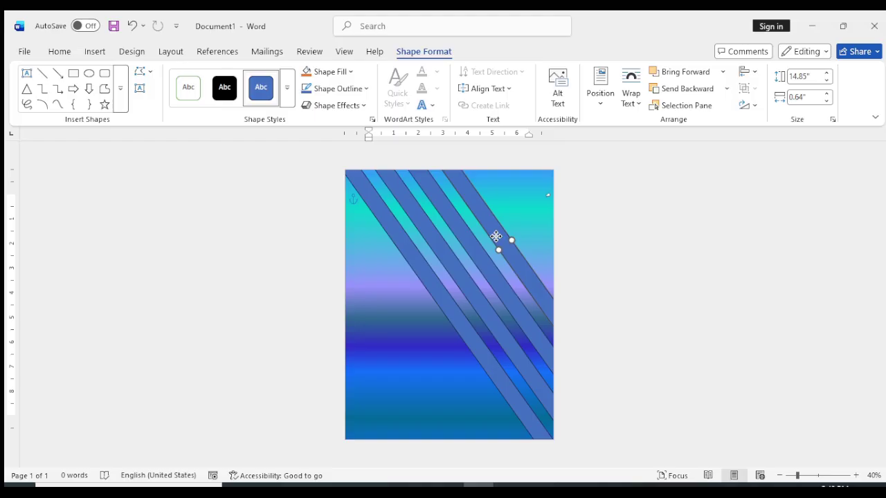
{"action": "left_click_drag", "start_coordinate": [478, 276], "coordinate": [547, 200]}
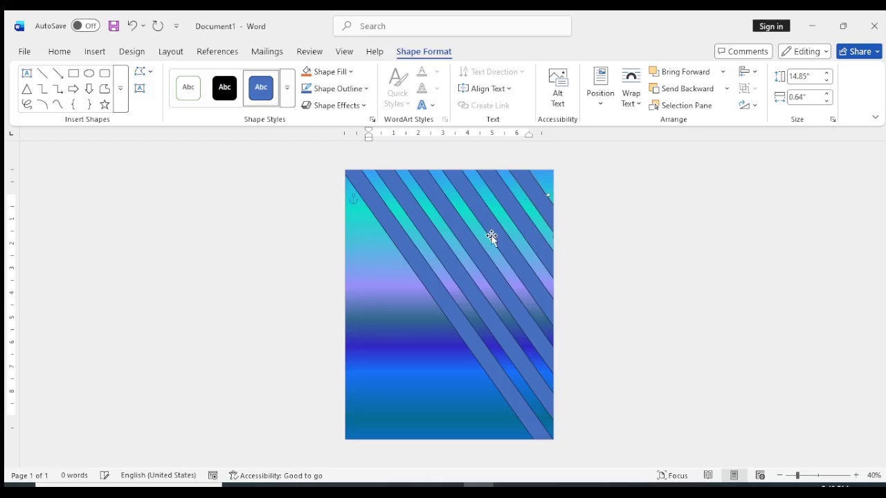
Add five more evenly spaced copies of the diagonal stripe toward the page's lower-left corner
{"action": "left_click", "coordinate": [429, 288]}
{"action": "left_click_drag", "start_coordinate": [429, 288], "coordinate": [411, 310]}
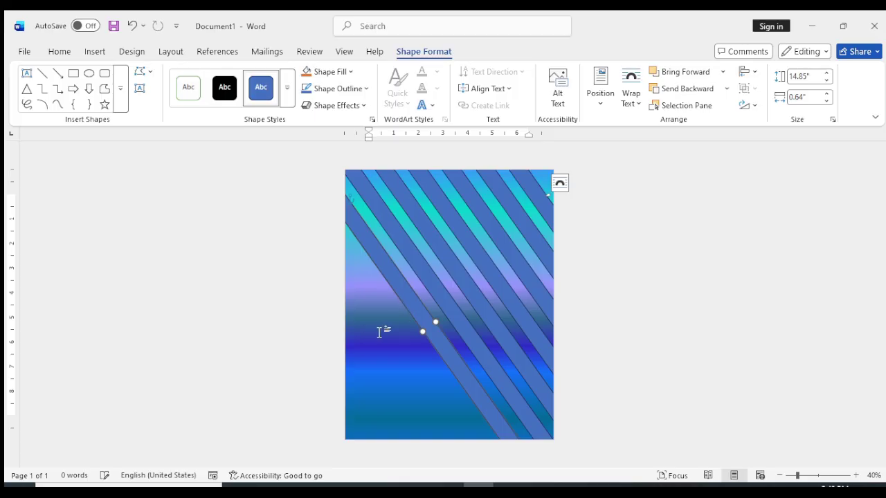
{"action": "left_click_drag", "start_coordinate": [402, 307], "coordinate": [390, 331]}
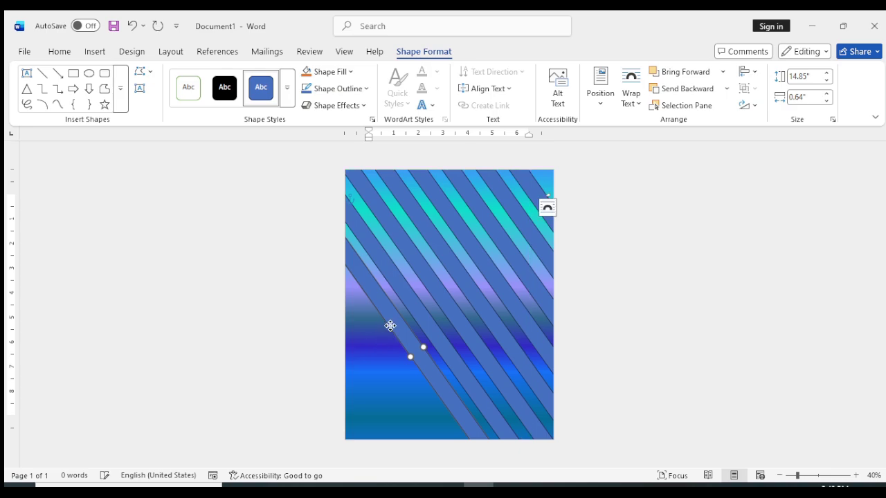
{"action": "left_click_drag", "start_coordinate": [426, 373], "coordinate": [390, 396]}
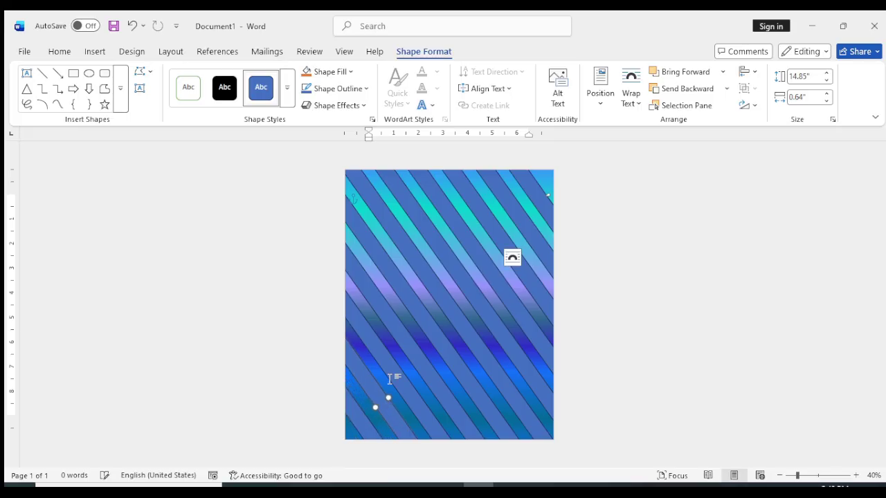
{"action": "left_click", "coordinate": [676, 339]}
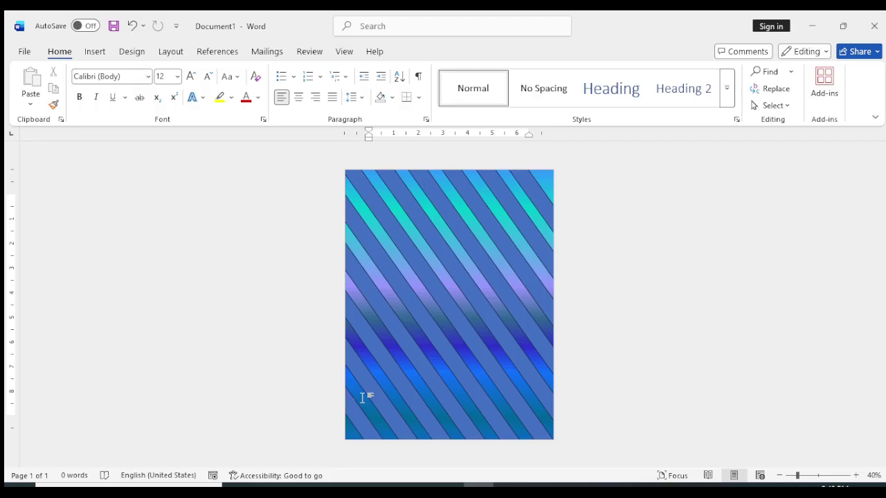
Fill all diagonal stripes except the one nearest the upper-right corner with the Darker 25% shade of the light-blue theme color
{"action": "left_click", "coordinate": [387, 410]}
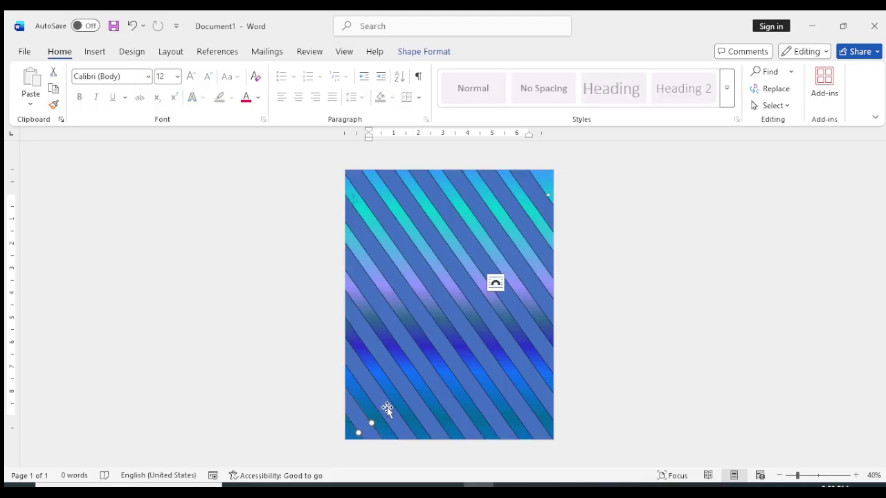
{"action": "left_click", "coordinate": [405, 405], "text": "ctrl"}
{"action": "left_click", "coordinate": [418, 400], "text": "ctrl"}
{"action": "left_click", "coordinate": [443, 385], "text": "ctrl"}
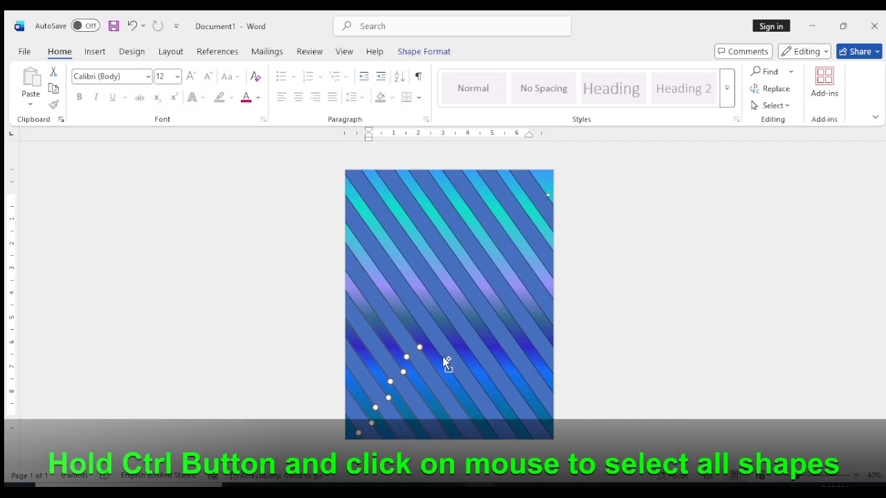
{"action": "left_click", "coordinate": [458, 349], "text": "ctrl"}
{"action": "left_click", "coordinate": [474, 325], "text": "ctrl"}
{"action": "left_click", "coordinate": [481, 308], "text": "ctrl"}
{"action": "left_click", "coordinate": [496, 297], "text": "ctrl"}
{"action": "left_click", "coordinate": [523, 281], "text": "ctrl"}
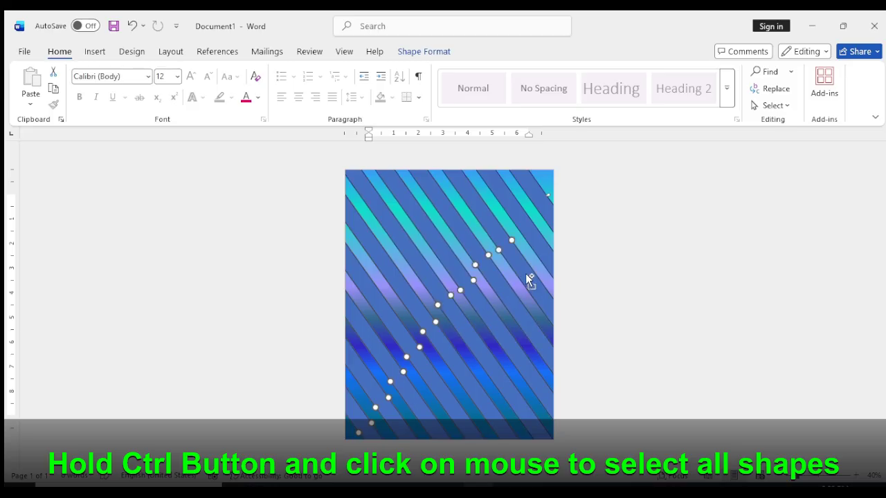
{"action": "left_click", "coordinate": [546, 232], "text": "ctrl"}
{"action": "left_click", "coordinate": [423, 51]}
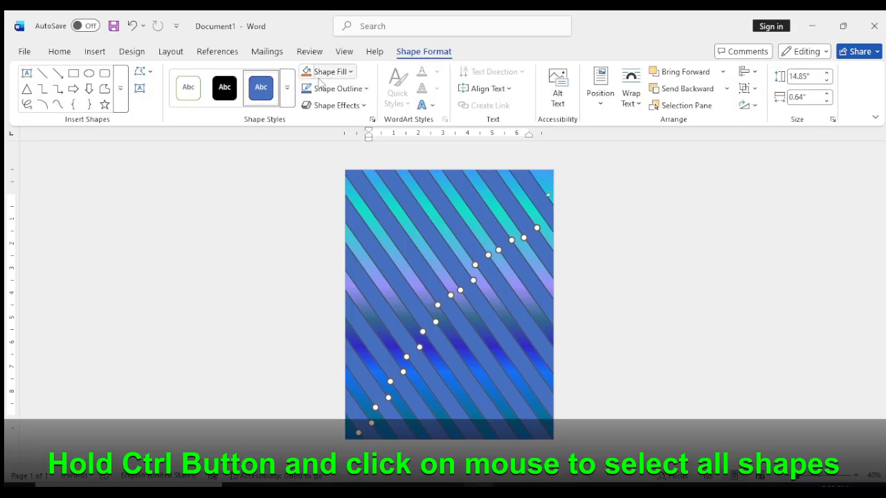
{"action": "left_click", "coordinate": [327, 71]}
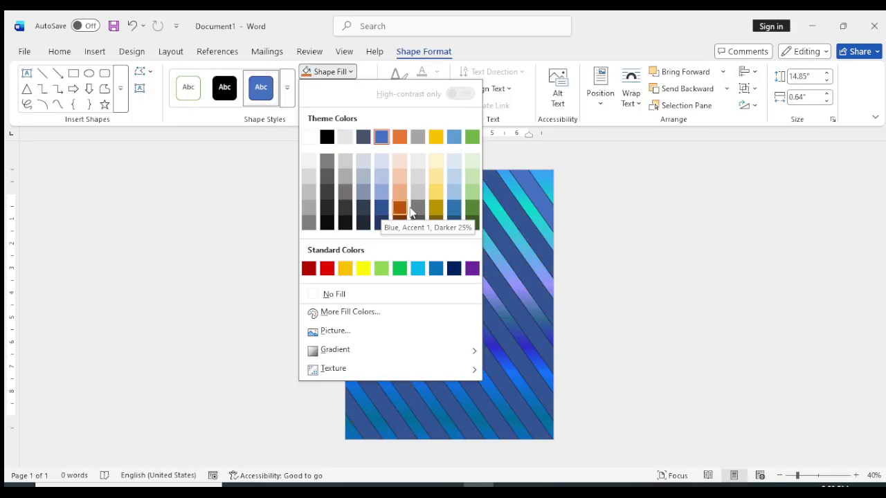
{"action": "left_click", "coordinate": [454, 206]}
{"action": "left_click", "coordinate": [592, 345]}
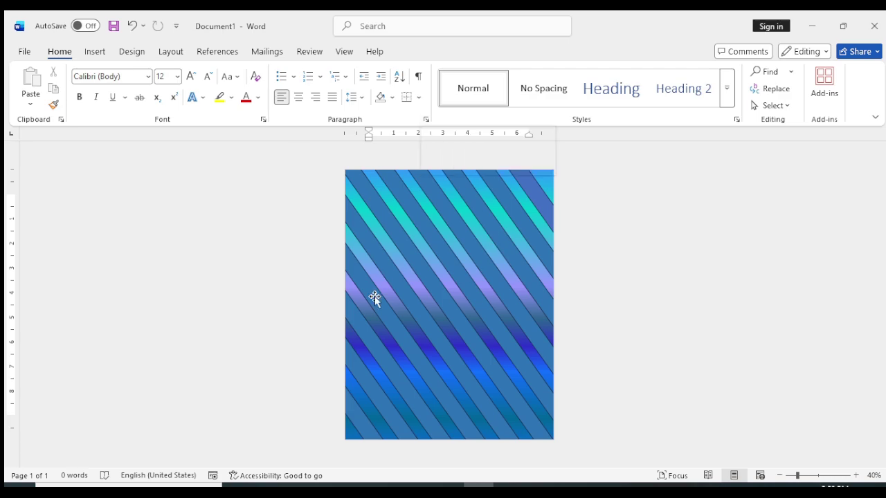
Draw a centered rectangle about 9.82 by 7.24 inches over the stripes, leaving a striped border, and fill it white
{"action": "left_click", "coordinate": [97, 52]}
{"action": "left_click", "coordinate": [190, 71]}
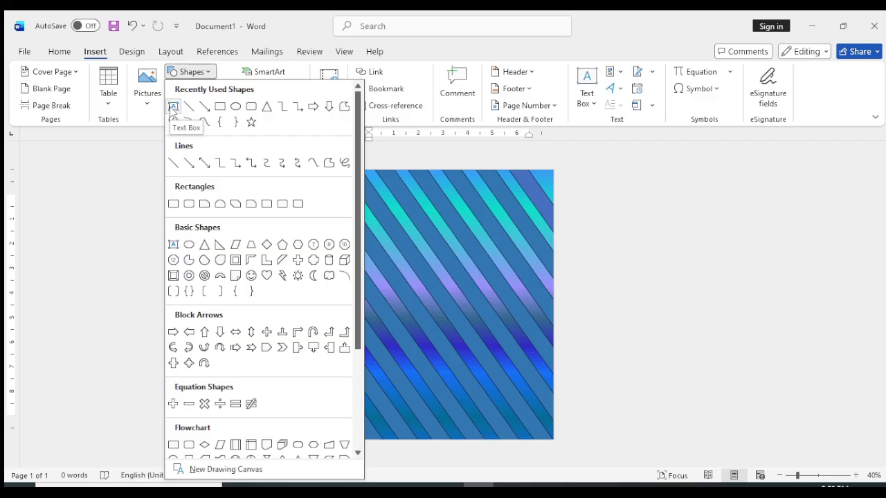
{"action": "left_click", "coordinate": [220, 106]}
{"action": "left_click_drag", "start_coordinate": [365, 181], "coordinate": [534, 423]}
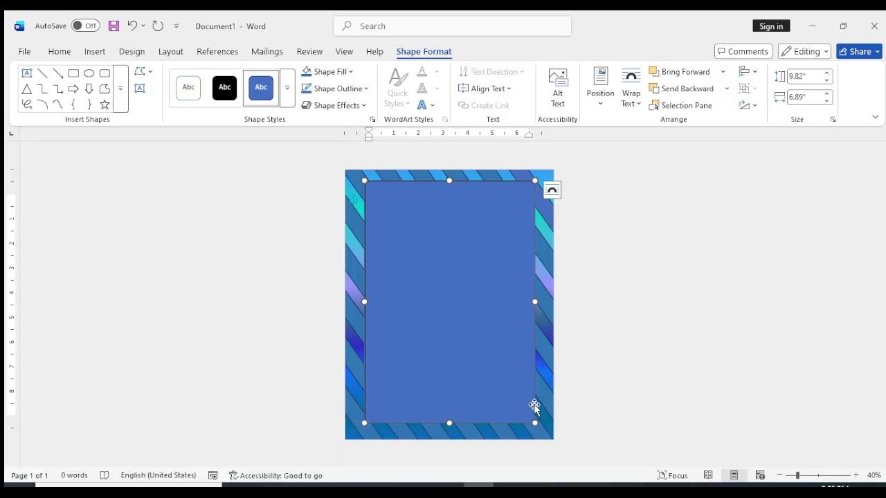
{"action": "left_click_drag", "start_coordinate": [459, 297], "coordinate": [457, 301]}
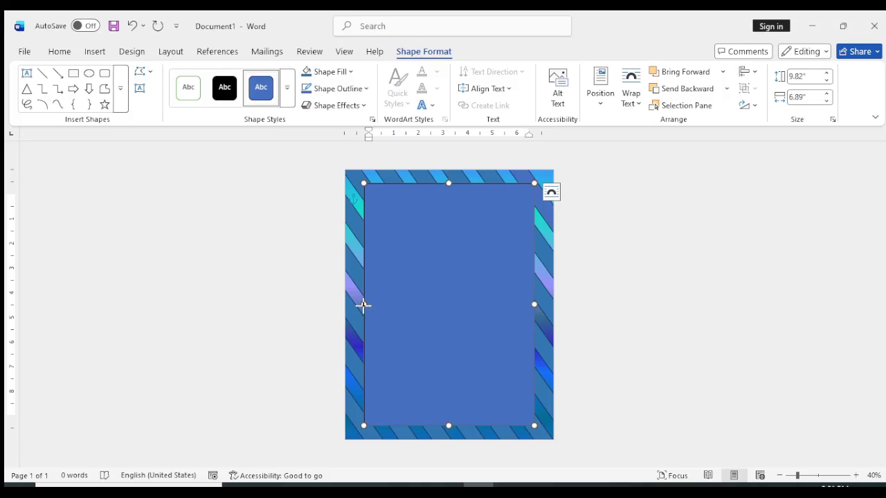
{"action": "left_click_drag", "start_coordinate": [364, 305], "coordinate": [360, 304]}
{"action": "left_click_drag", "start_coordinate": [535, 305], "coordinate": [538, 305]}
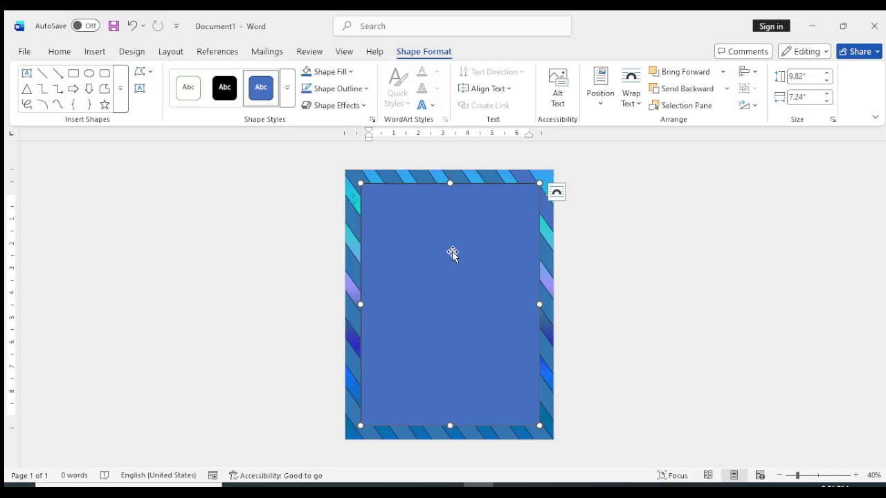
{"action": "left_click", "coordinate": [350, 72]}
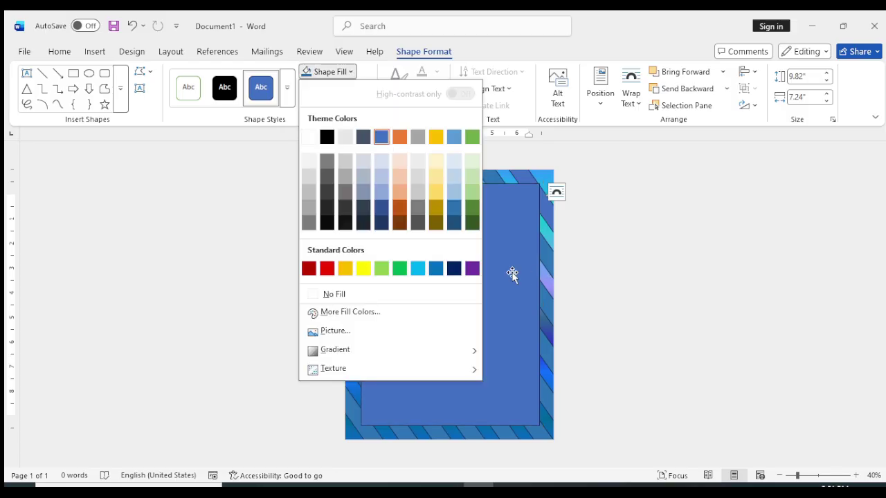
{"action": "left_click", "coordinate": [309, 137]}
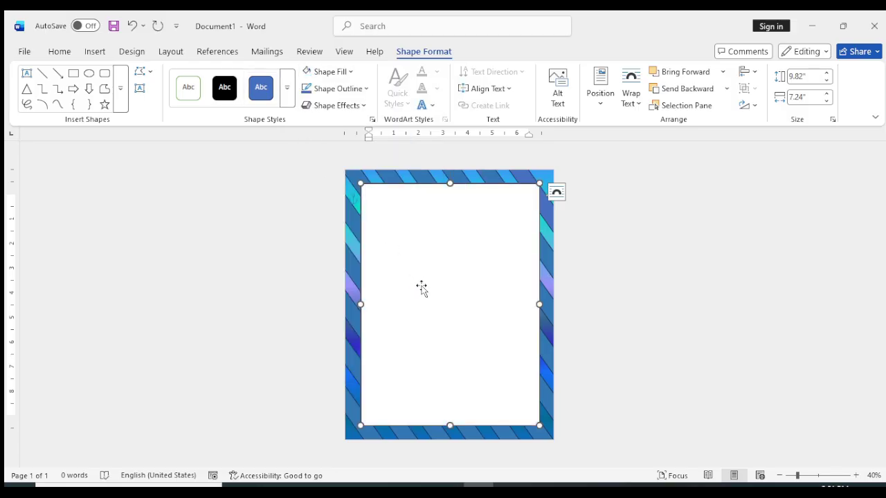
Duplicate the white rectangle and shrink the copy to about 8.55 by 5.95 inches, centered inside the original
{"action": "key", "text": "ctrl+d"}
{"action": "mouse_move", "coordinate": [452, 188]}
{"action": "left_mouse_down"}
{"action": "mouse_move", "coordinate": [450, 208]}
{"action": "mouse_move", "coordinate": [451, 200]}
{"action": "left_mouse_up"}
{"action": "mouse_move", "coordinate": [364, 315]}
{"action": "left_mouse_down"}
{"action": "mouse_move", "coordinate": [386, 308]}
{"action": "mouse_move", "coordinate": [374, 315]}
{"action": "left_mouse_up"}
{"action": "left_click_drag", "start_coordinate": [542, 315], "coordinate": [524, 307]}
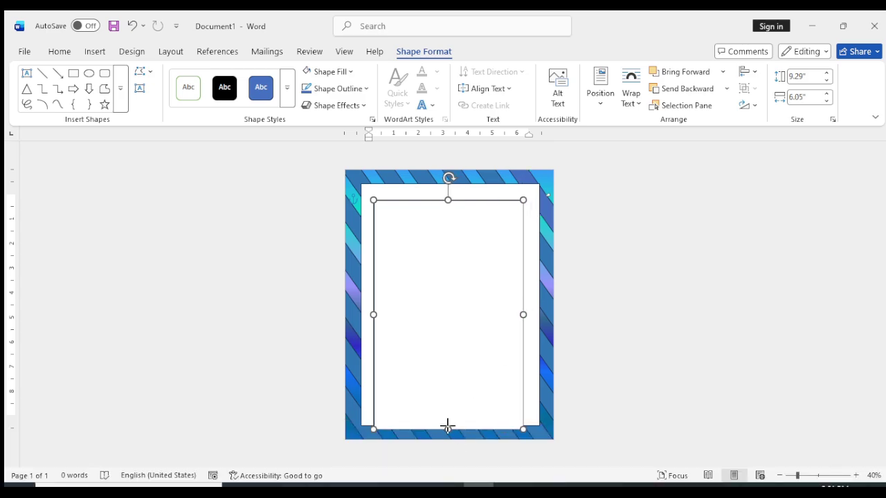
{"action": "mouse_move", "coordinate": [449, 427]}
{"action": "left_mouse_down"}
{"action": "mouse_move", "coordinate": [450, 389]}
{"action": "mouse_move", "coordinate": [457, 412]}
{"action": "left_mouse_up"}
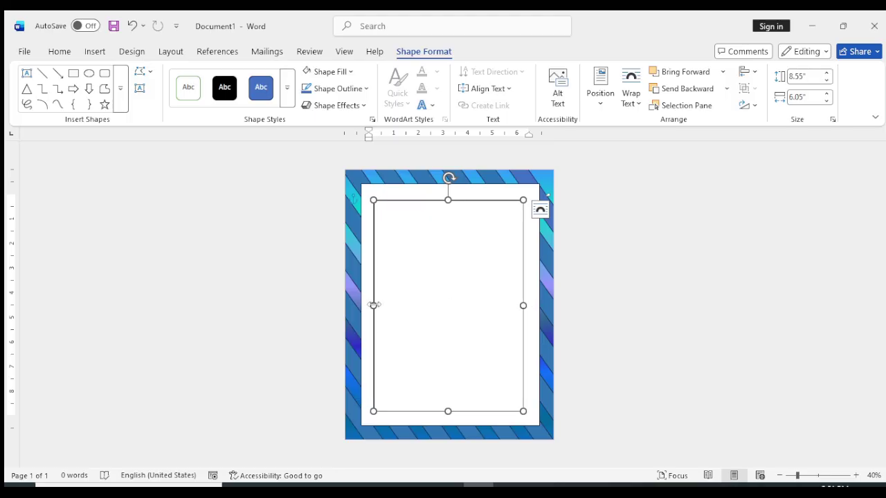
{"action": "left_click_drag", "start_coordinate": [374, 304], "coordinate": [376, 305]}
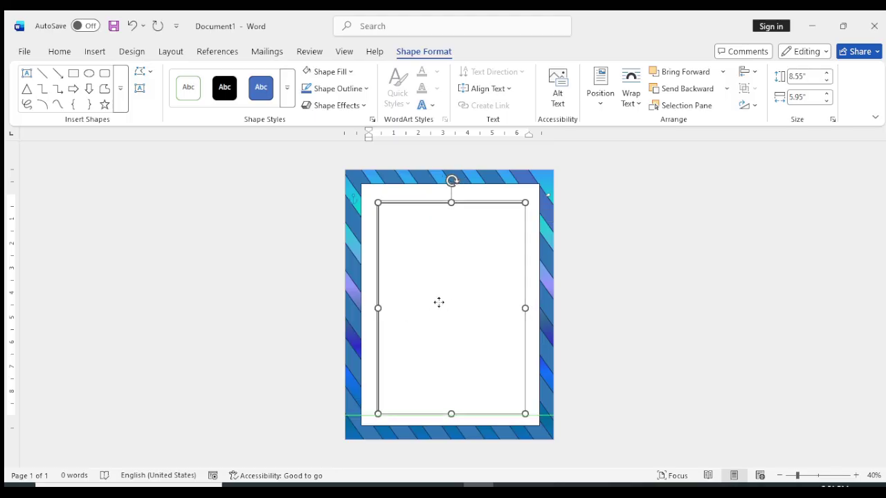
Shrink another copy of the white rectangle to about 7.39 by 4.76 inches, centered inside the second one
{"action": "left_click_drag", "start_coordinate": [449, 201], "coordinate": [451, 216]}
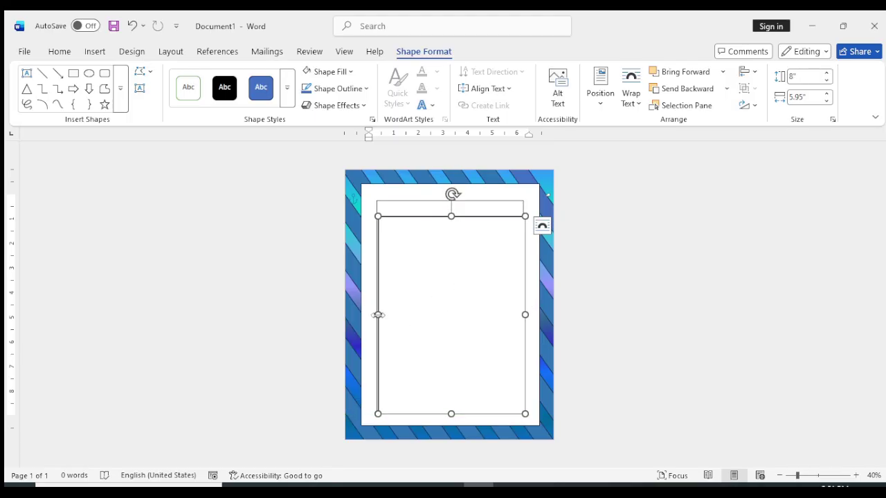
{"action": "left_click_drag", "start_coordinate": [378, 315], "coordinate": [391, 304]}
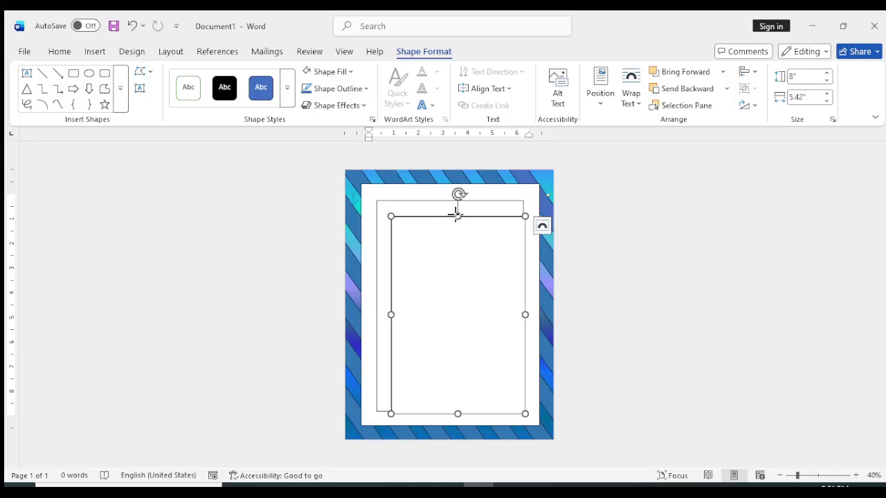
{"action": "left_click_drag", "start_coordinate": [456, 215], "coordinate": [457, 214]}
{"action": "left_click_drag", "start_coordinate": [523, 312], "coordinate": [506, 314]}
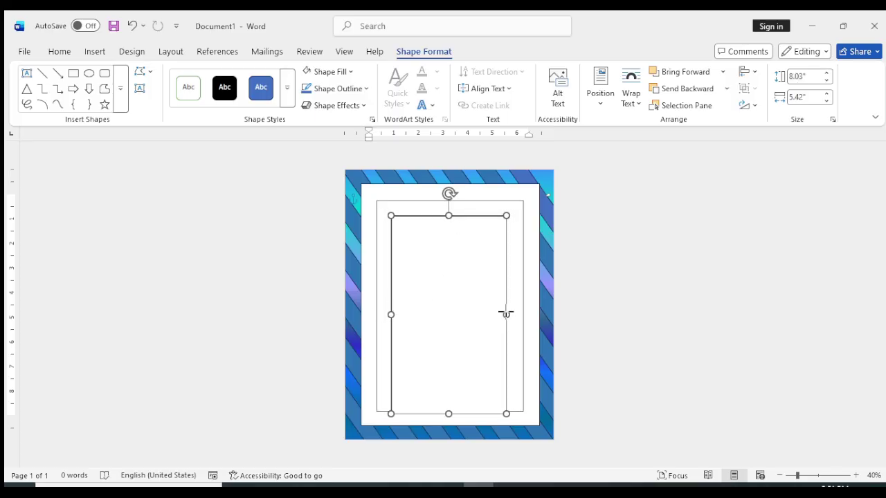
{"action": "left_click_drag", "start_coordinate": [449, 414], "coordinate": [449, 398]}
{"action": "left_click_drag", "start_coordinate": [506, 305], "coordinate": [509, 306]}
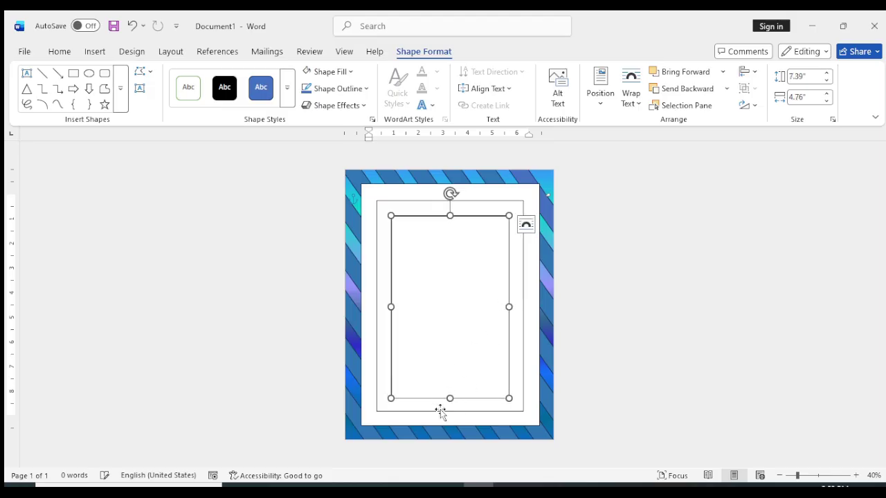
Fill the outermost white rectangle with the darkest shade of the Blue, Accent 1 theme color
{"action": "left_click", "coordinate": [529, 348]}
{"action": "left_click", "coordinate": [331, 72]}
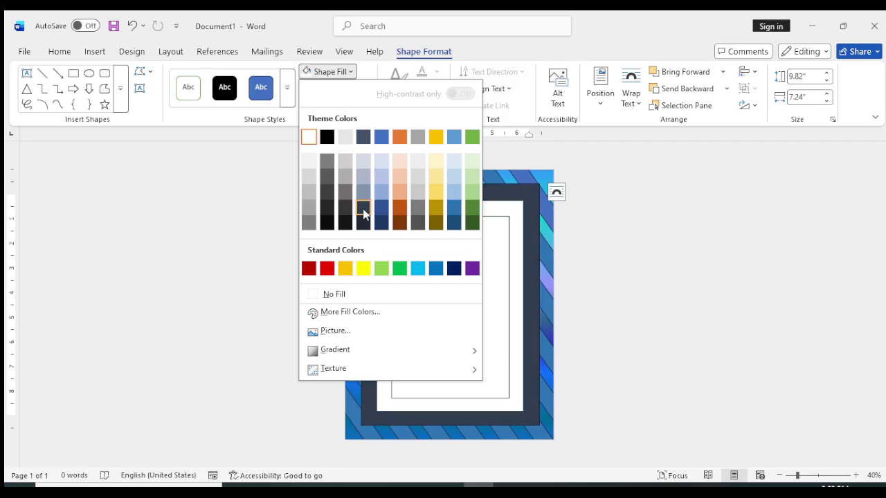
{"action": "left_click", "coordinate": [381, 222]}
Fill the middle nested rectangle with the darkest shade of the Blue, Accent 1 theme color
{"action": "left_click", "coordinate": [409, 208]}
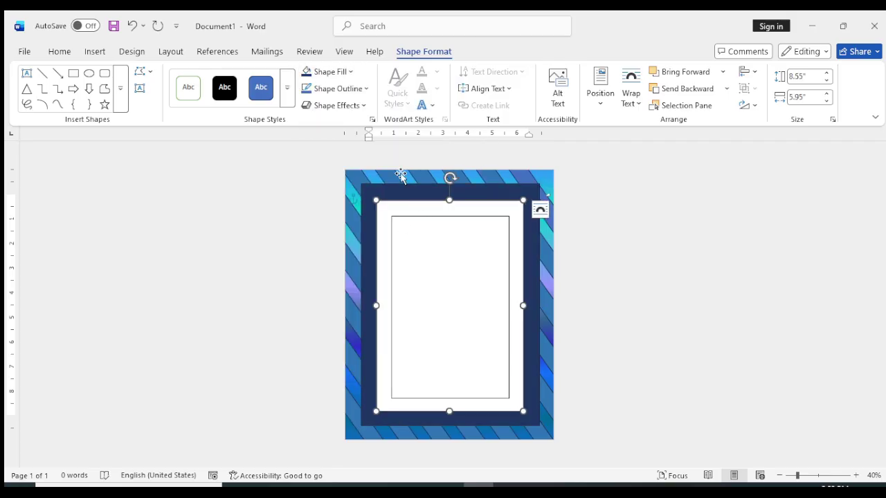
{"action": "left_click", "coordinate": [331, 72]}
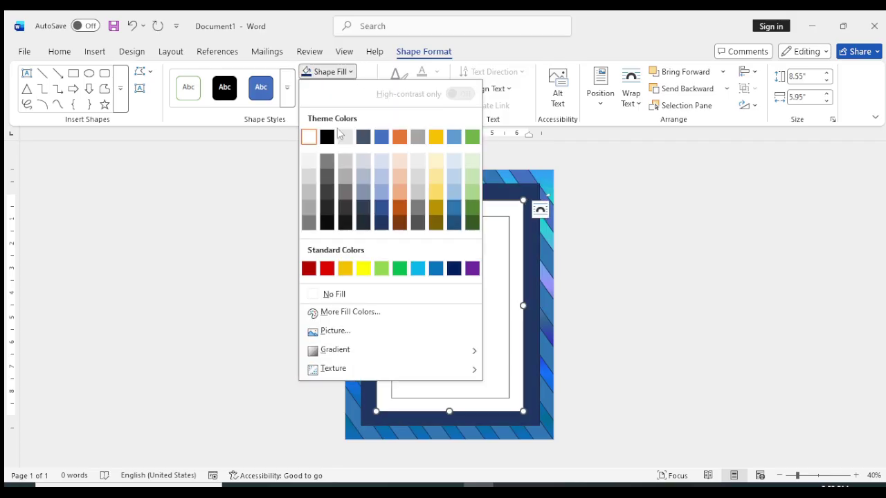
{"action": "left_click", "coordinate": [381, 208]}
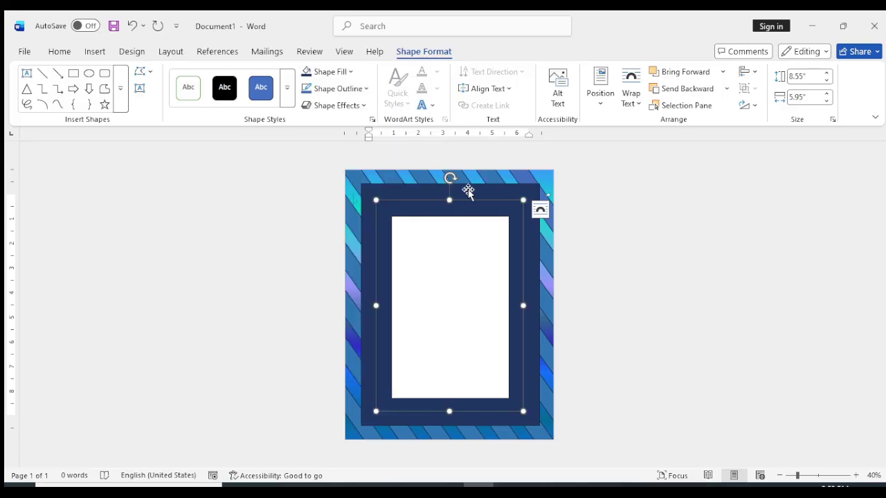
Fill the outermost rectangle with the darkest shade of the blue-gray theme color
{"action": "left_click", "coordinate": [468, 192]}
{"action": "left_click", "coordinate": [332, 71]}
{"action": "left_click", "coordinate": [364, 226]}
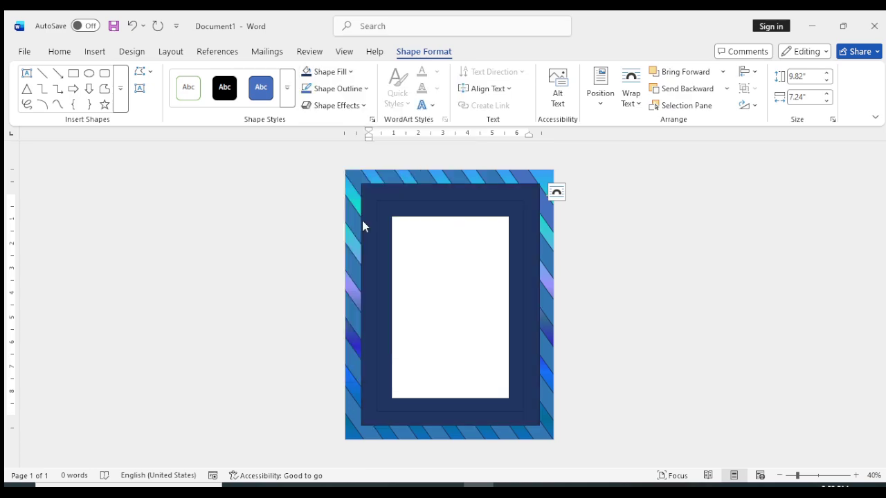
Enable text entry in the innermost white rectangle and align its text to the top
{"action": "left_click", "coordinate": [433, 335]}
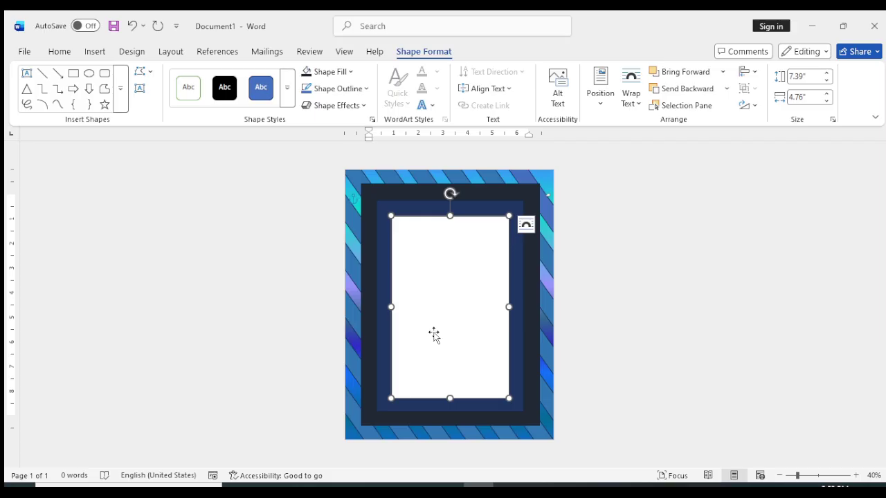
{"action": "right_click", "coordinate": [437, 276]}
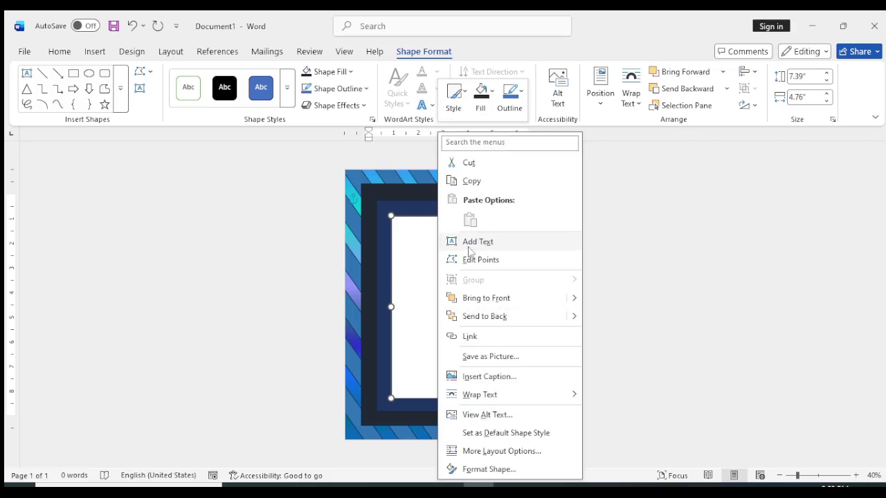
{"action": "left_click", "coordinate": [471, 241]}
{"action": "left_click", "coordinate": [497, 89]}
{"action": "left_click", "coordinate": [497, 119]}
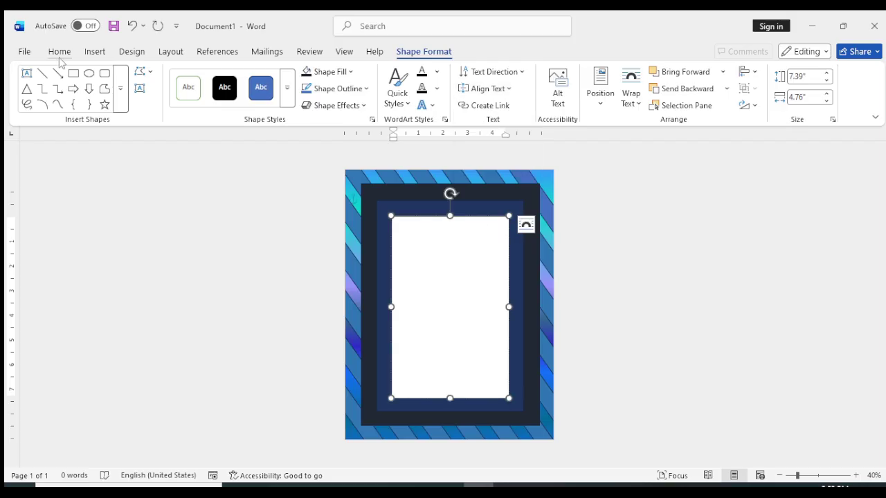
Center the text paragraph horizontally inside the white rectangle
{"action": "left_click", "coordinate": [60, 53]}
{"action": "left_click", "coordinate": [856, 476]}
{"action": "left_click", "coordinate": [856, 475]}
{"action": "left_click", "coordinate": [856, 475]}
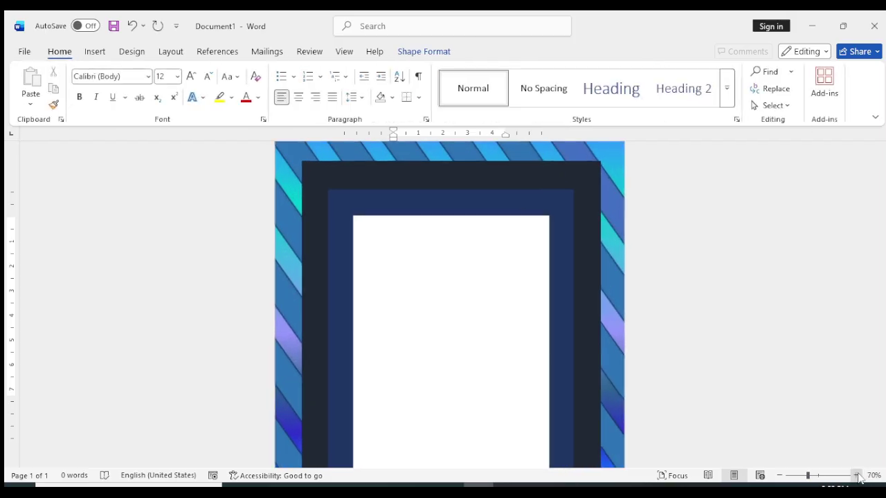
{"action": "left_click", "coordinate": [856, 476]}
{"action": "left_click", "coordinate": [856, 475]}
{"action": "left_click", "coordinate": [298, 97]}
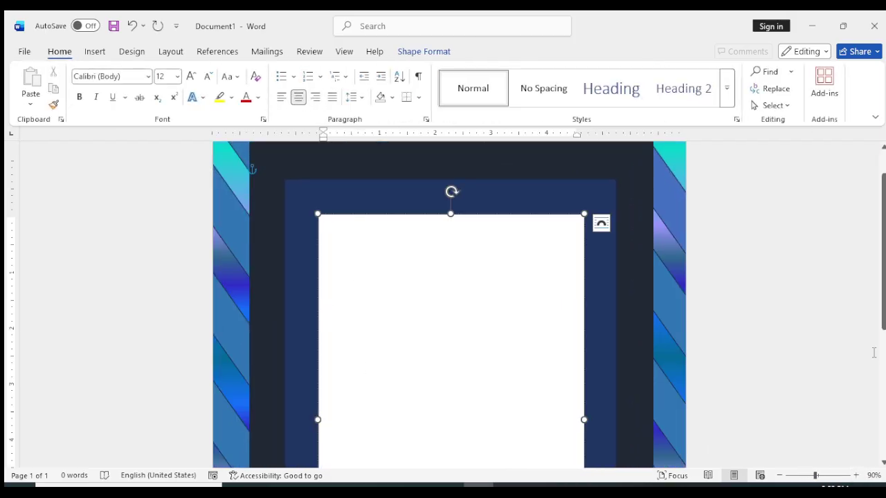
Set the font color for the white rectangle's text to black, leaving no test character in it
{"action": "type", "text": "T"}
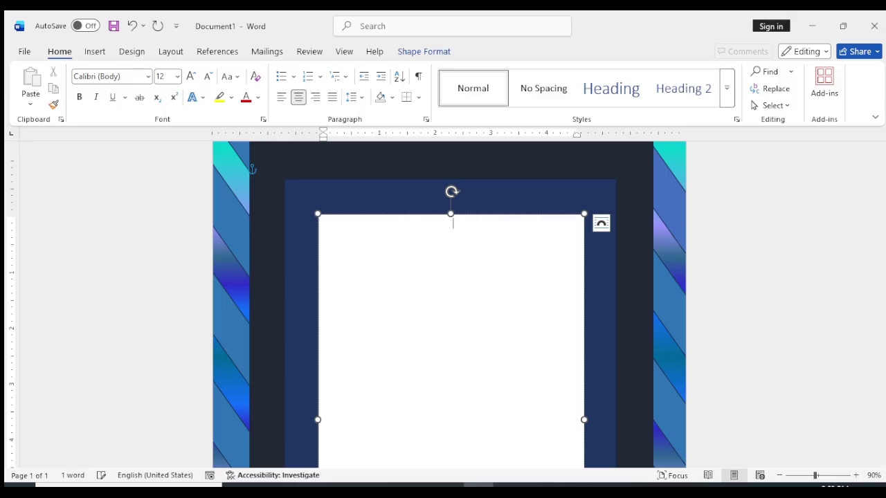
{"action": "key", "text": "BackSpace"}
{"action": "key", "text": "BackSpace"}
{"action": "left_click", "coordinate": [299, 99]}
{"action": "left_click", "coordinate": [258, 98]}
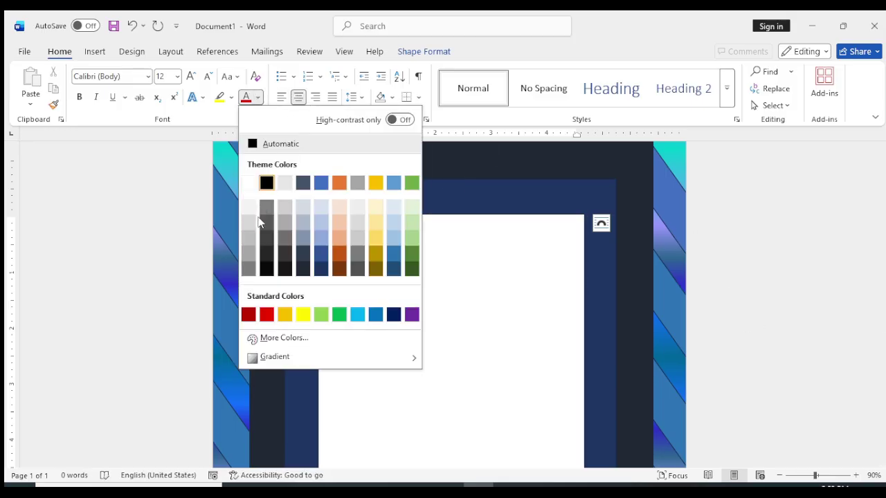
{"action": "left_click", "coordinate": [261, 221]}
Enter separate lines reading Project Name, Submitted By:, the student's name, Class: XII and Roll No.: with the student's roll number
{"action": "type", "text": "Projec"}
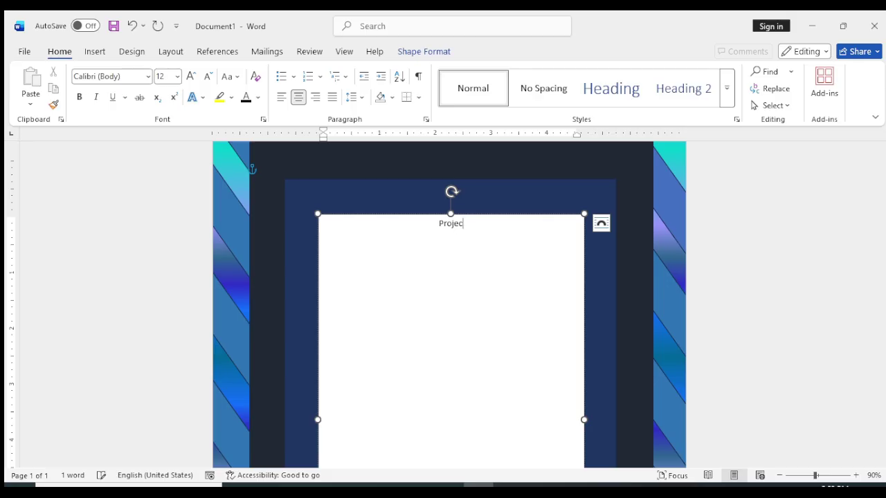
{"action": "type", "text": "t Name"}
{"action": "key", "text": "Return"}
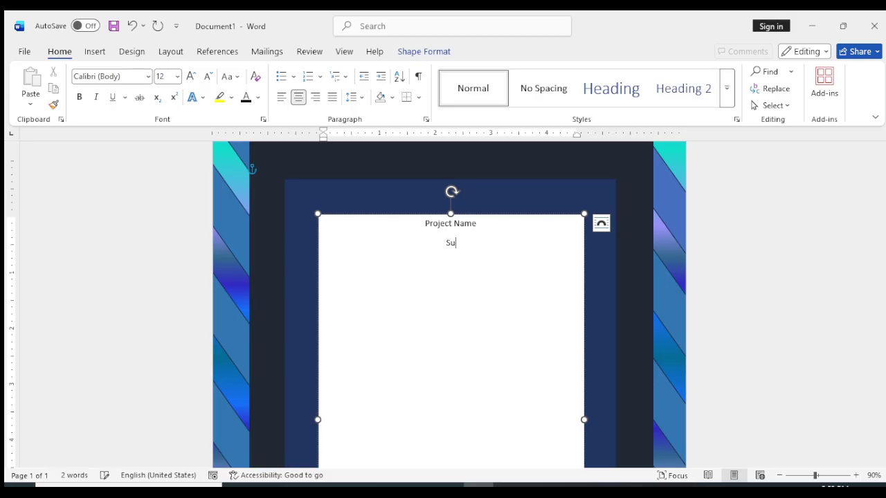
{"action": "type", "text": "Submitted By:"}
{"action": "key", "text": "Return"}
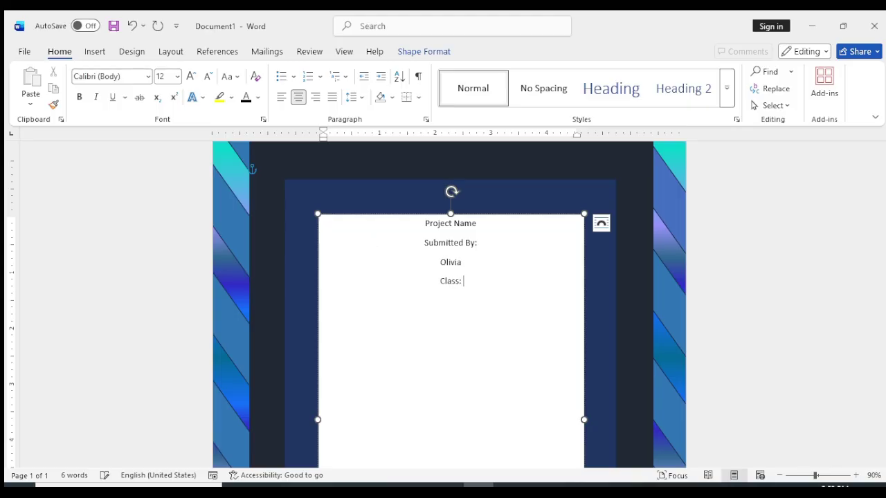
{"action": "type", "text": "C"}
{"action": "type", "text": "XII"}
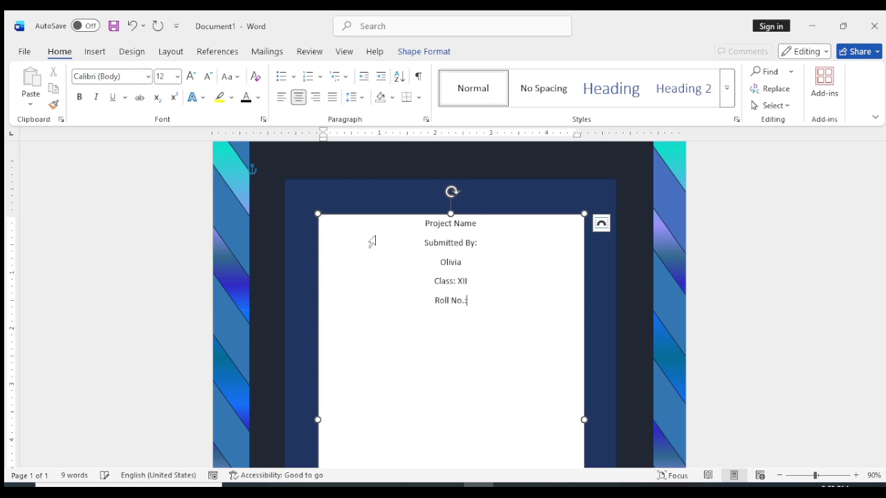
{"action": "type", "text": "10000"}
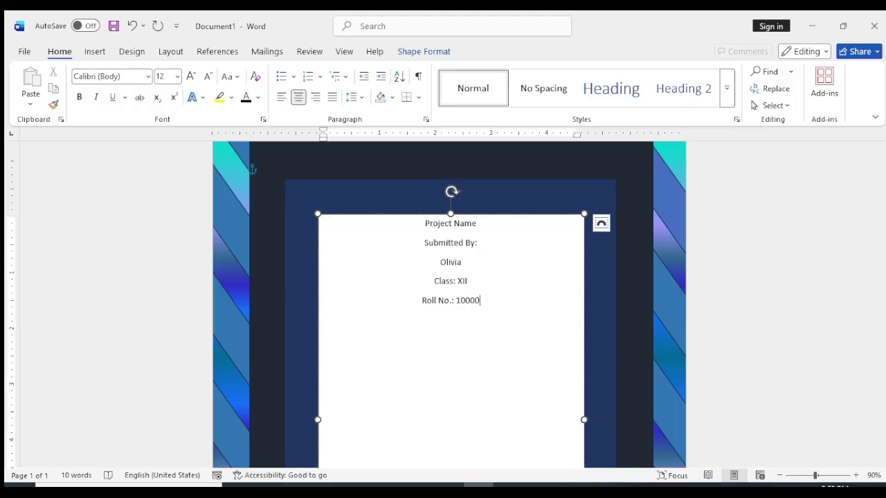
{"action": "type", "text": "2503"}
{"action": "key", "text": "ctrl+Left"}
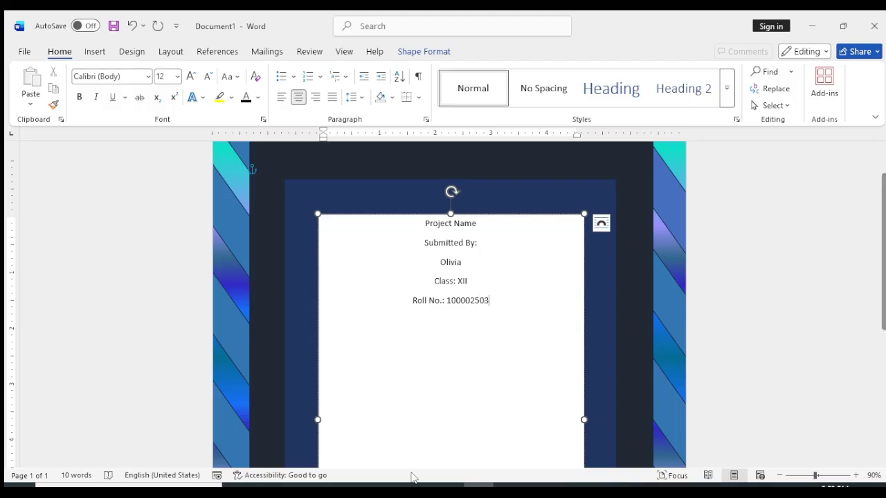
Enlarge all the text in the white rectangle to 36 pt
{"action": "key", "text": "ctrl+a"}
{"action": "left_click", "coordinate": [191, 77]}
{"action": "left_click", "coordinate": [191, 76]}
{"action": "left_click", "coordinate": [191, 77]}
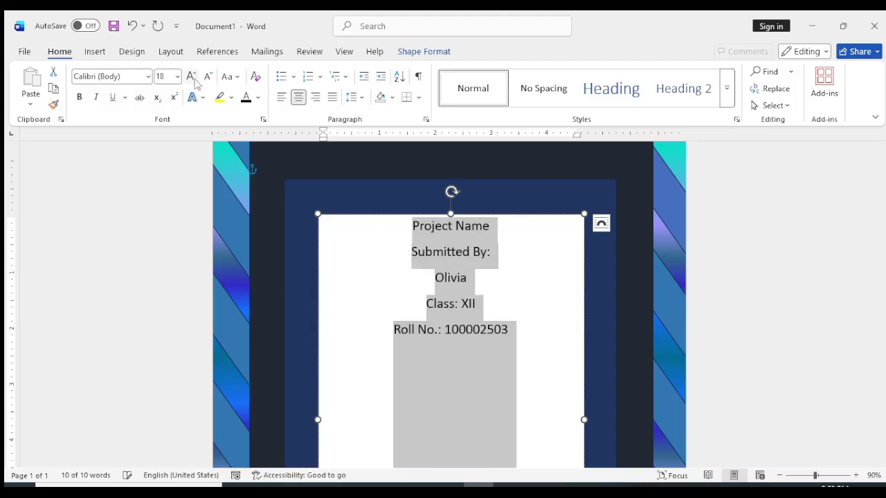
{"action": "left_click", "coordinate": [191, 77]}
{"action": "left_click", "coordinate": [191, 76]}
{"action": "left_click", "coordinate": [191, 76]}
{"action": "left_click", "coordinate": [191, 76]}
{"action": "left_click", "coordinate": [191, 77]}
{"action": "left_click", "coordinate": [191, 76]}
{"action": "left_click", "coordinate": [365, 235]}
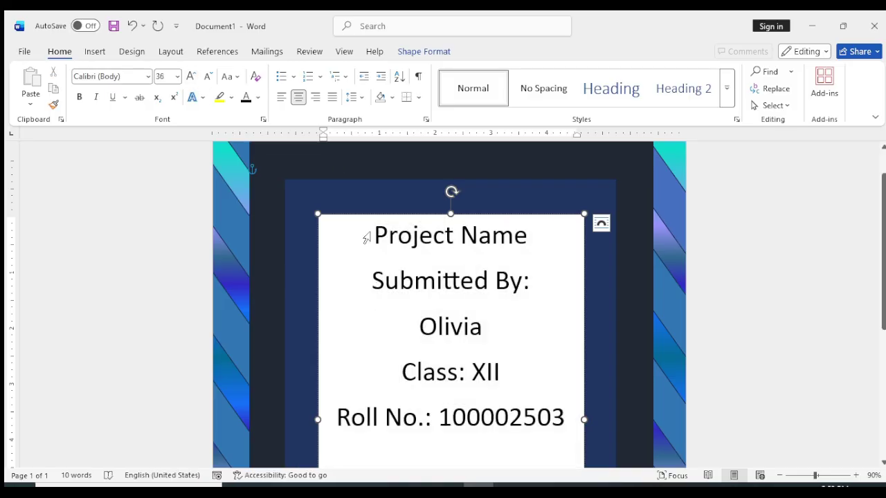
Enlarge the Project Name heading to 72 pt and make it bold without italics
{"action": "left_click_drag", "start_coordinate": [366, 236], "coordinate": [544, 238]}
{"action": "left_click", "coordinate": [191, 76]}
{"action": "left_click", "coordinate": [191, 76]}
{"action": "left_click", "coordinate": [191, 76]}
{"action": "left_click", "coordinate": [191, 76]}
{"action": "left_click", "coordinate": [190, 76]}
{"action": "left_click", "coordinate": [191, 76]}
{"action": "left_click", "coordinate": [95, 97]}
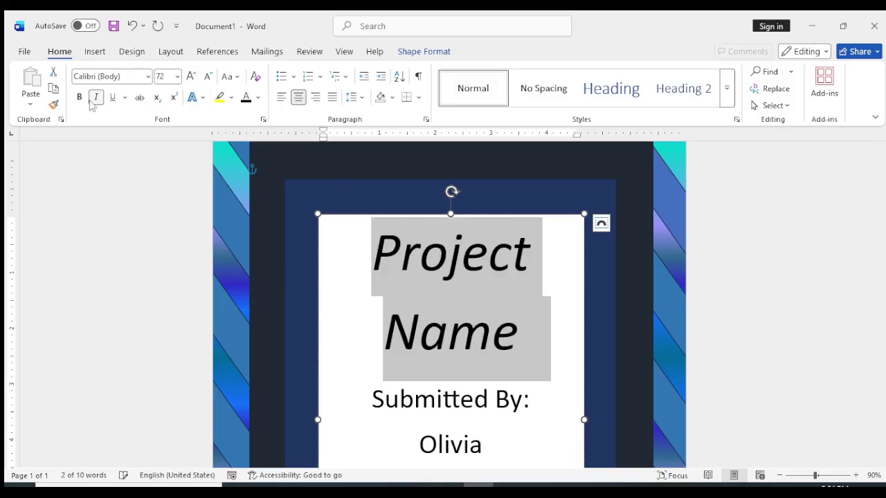
{"action": "left_click", "coordinate": [96, 97]}
{"action": "left_click", "coordinate": [79, 97]}
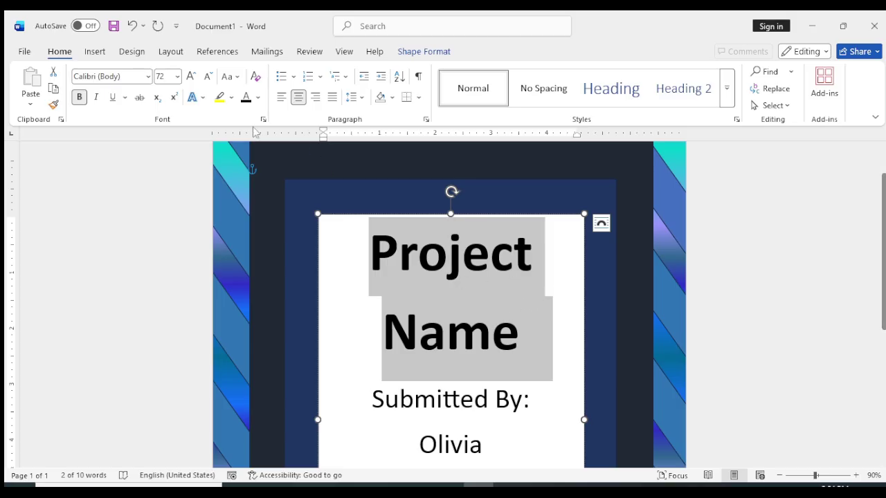
Set the Project Name heading in Arial Black at 48 pt
{"action": "left_click", "coordinate": [207, 76]}
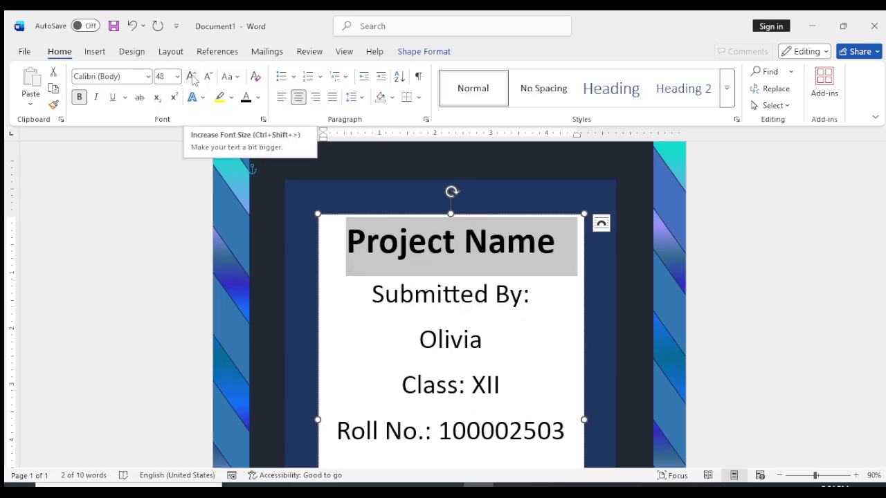
{"action": "left_click", "coordinate": [193, 76]}
{"action": "left_click", "coordinate": [148, 76]}
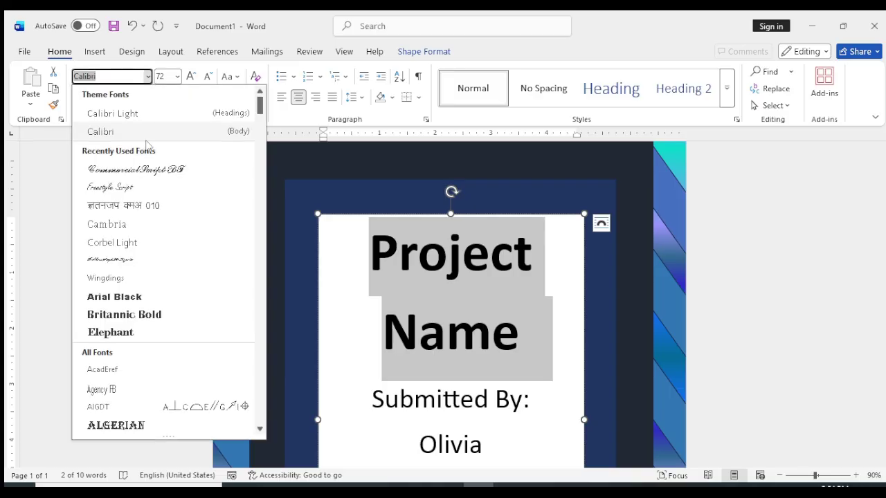
{"action": "left_click", "coordinate": [128, 298]}
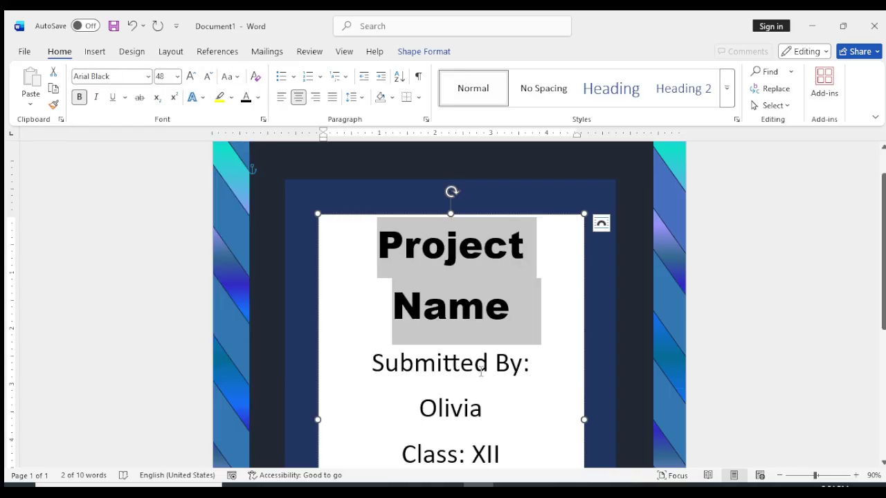
Make the Submitted By: line bold
{"action": "scroll", "coordinate": [481, 372], "scroll_direction": "down", "scroll_amount": 3}
{"action": "left_click_drag", "start_coordinate": [371, 254], "coordinate": [546, 254]}
{"action": "key", "text": "ctrl+b"}
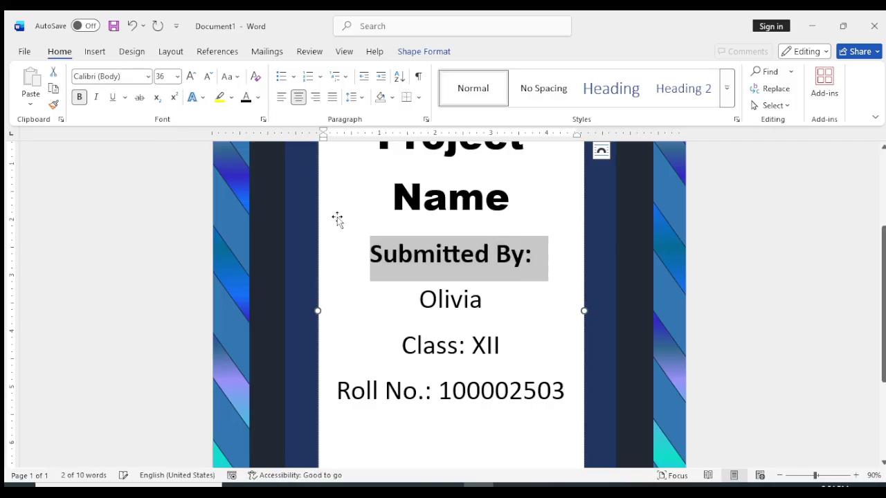
Format the student's name in bold red CommercialScript BT at 48 pt
{"action": "left_click_drag", "start_coordinate": [411, 296], "coordinate": [477, 297]}
{"action": "left_click", "coordinate": [147, 76]}
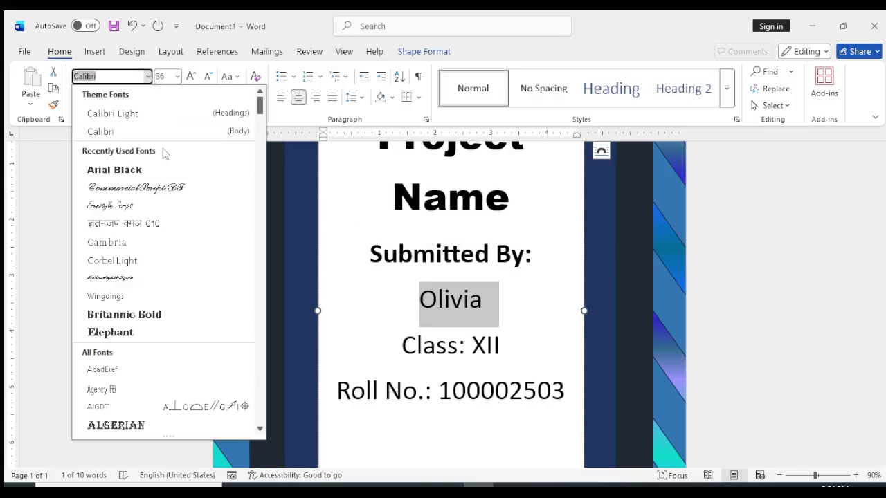
{"action": "left_click", "coordinate": [137, 188]}
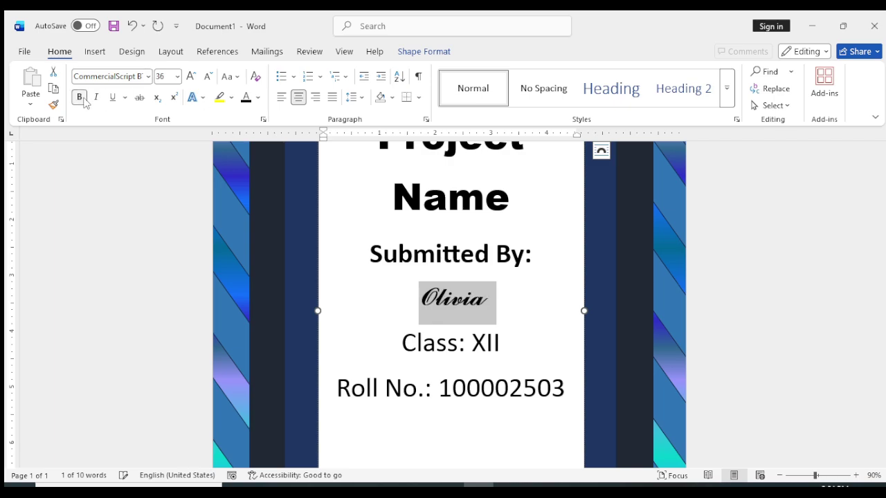
{"action": "left_click", "coordinate": [192, 77]}
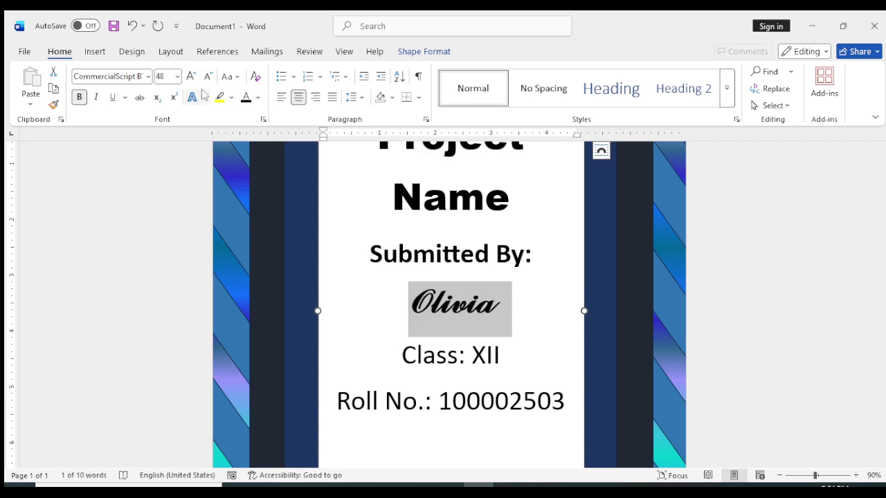
{"action": "left_click", "coordinate": [257, 97]}
{"action": "left_click", "coordinate": [265, 312]}
Make the Class: XII line and the Roll No. line bold
{"action": "left_click", "coordinate": [465, 355]}
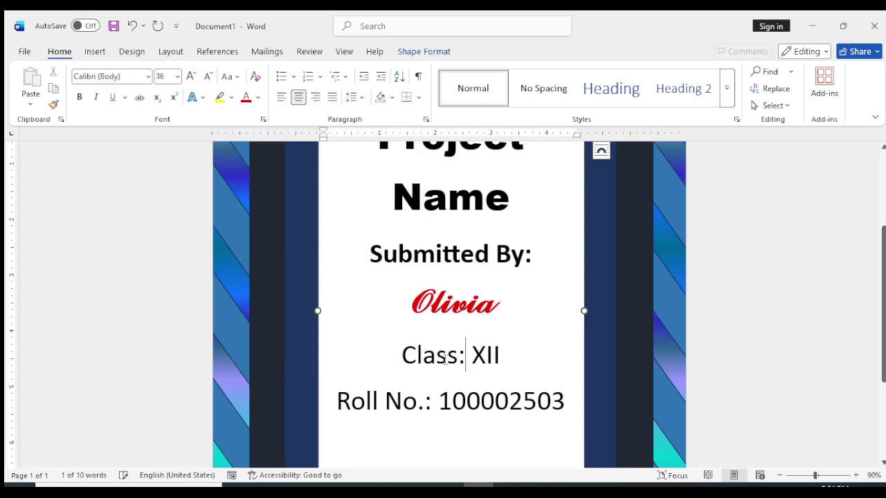
{"action": "triple_click", "coordinate": [429, 358]}
{"action": "left_click", "coordinate": [79, 97]}
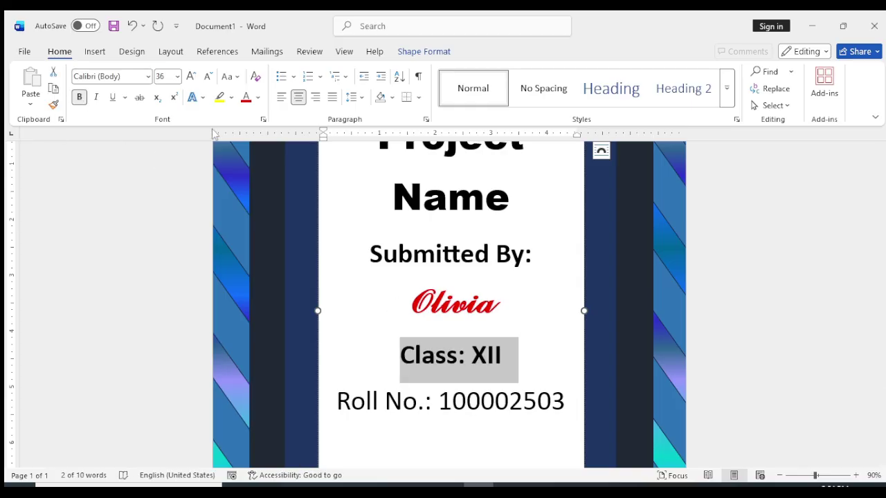
{"action": "scroll", "coordinate": [365, 339], "scroll_direction": "down", "scroll_amount": 2}
{"action": "triple_click", "coordinate": [445, 339]}
{"action": "key", "text": "ctrl+b"}
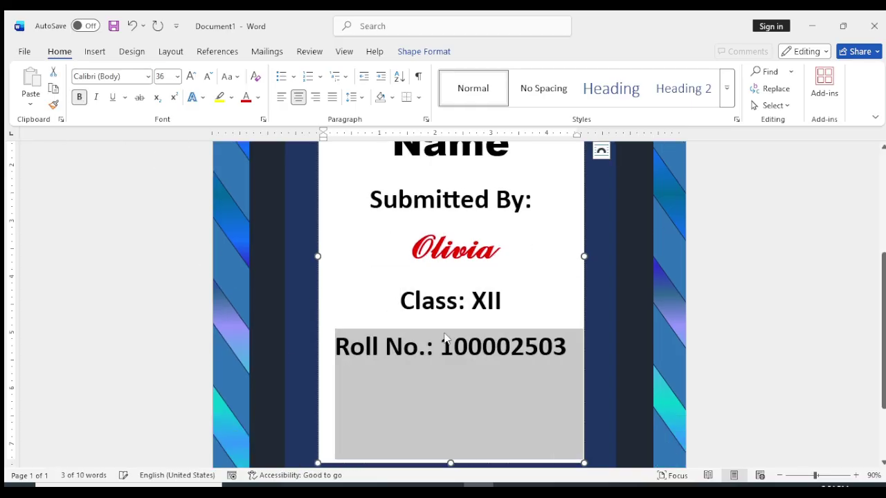
Color the number on the Roll No. line red, leaving its label black
{"action": "left_click", "coordinate": [444, 344]}
{"action": "left_click_drag", "start_coordinate": [441, 345], "coordinate": [573, 343]}
{"action": "left_click", "coordinate": [245, 99]}
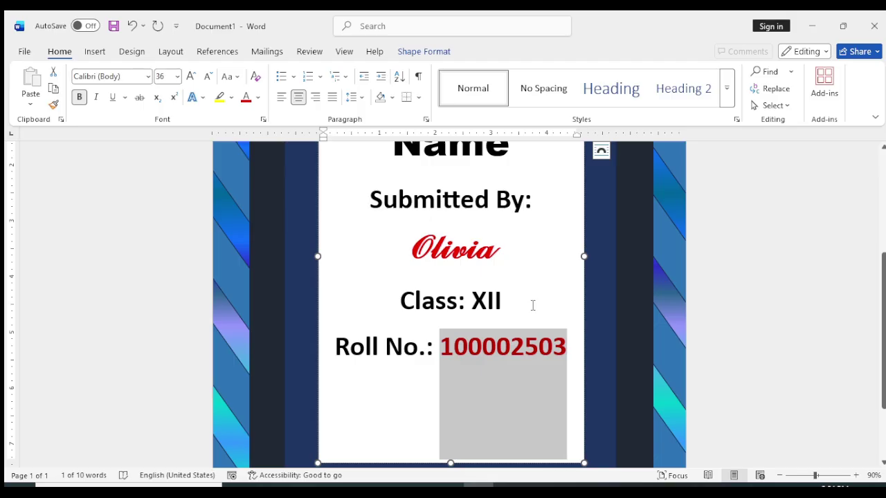
{"action": "scroll", "coordinate": [533, 306], "scroll_direction": "up", "scroll_amount": 3}
{"action": "left_click", "coordinate": [635, 350]}
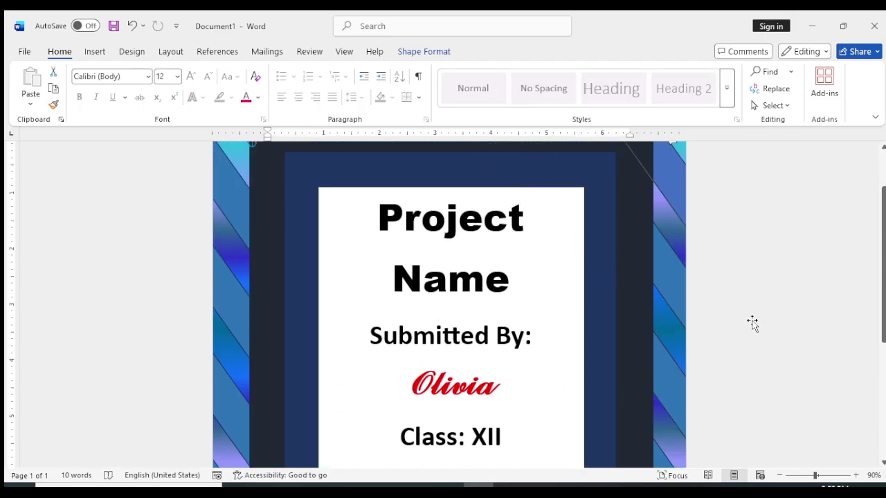
Fill the Project Name title text with the standard dark blue color
{"action": "scroll", "coordinate": [647, 337], "scroll_direction": "up", "scroll_amount": 2}
{"action": "scroll", "coordinate": [648, 335], "scroll_direction": "down", "scroll_amount": 3}
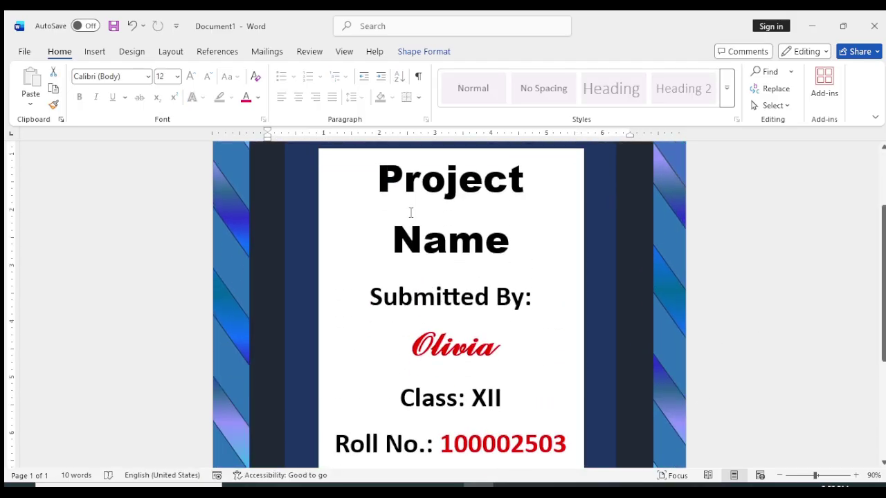
{"action": "left_click_drag", "start_coordinate": [410, 213], "coordinate": [508, 236]}
{"action": "left_click", "coordinate": [422, 52]}
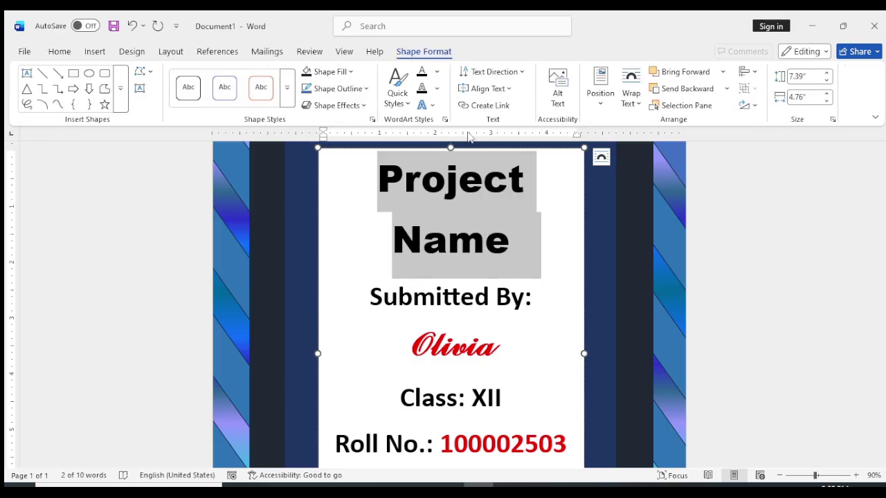
{"action": "left_click", "coordinate": [437, 72]}
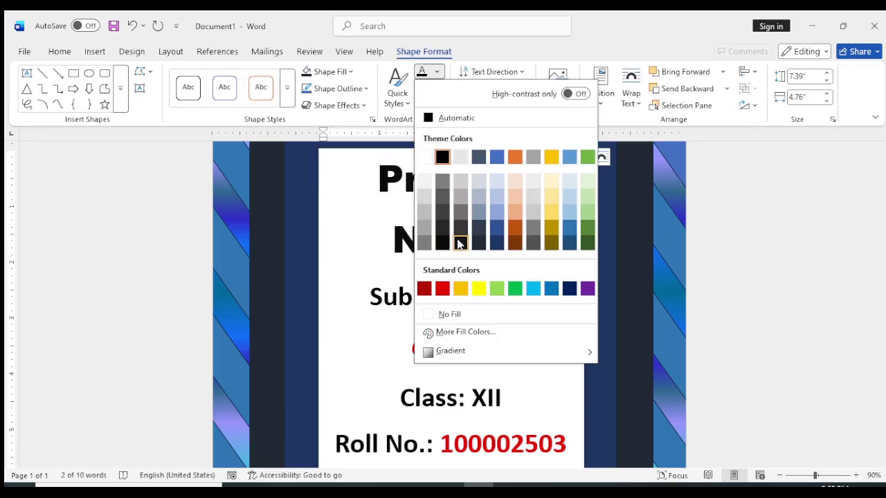
{"action": "left_click", "coordinate": [569, 289]}
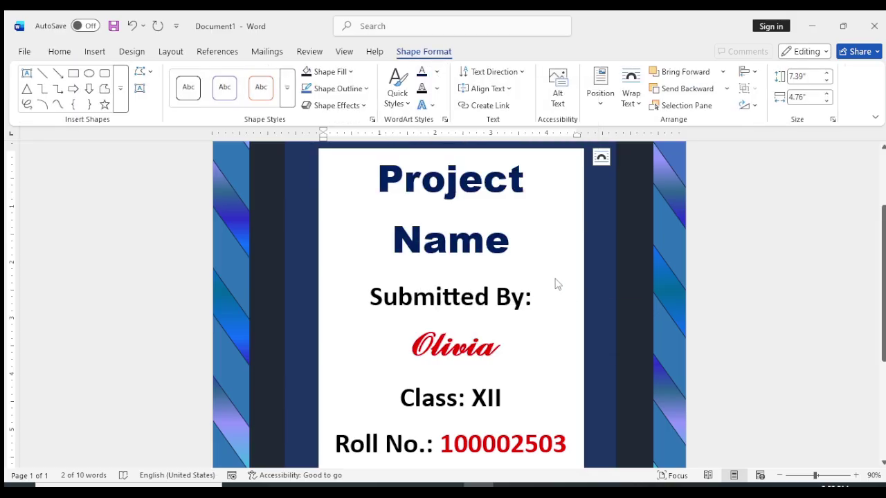
Give the Project Name title a dark gold text outline with a heavier line weight
{"action": "left_click", "coordinate": [436, 89]}
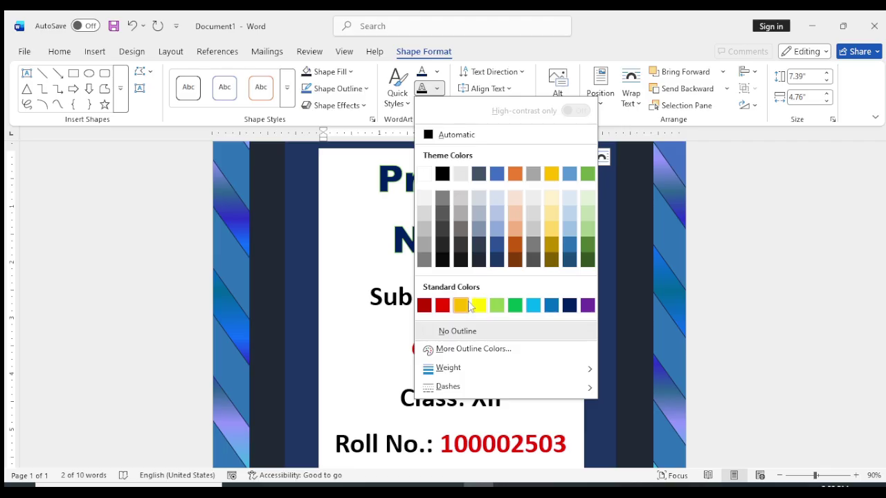
{"action": "left_click", "coordinate": [551, 245]}
{"action": "left_click", "coordinate": [437, 88]}
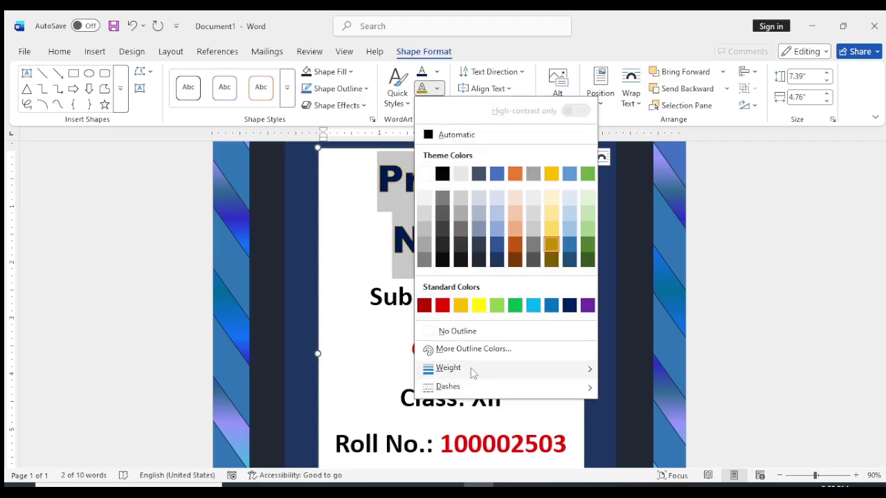
{"action": "mouse_move", "coordinate": [473, 370]}
{"action": "left_click", "coordinate": [634, 381]}
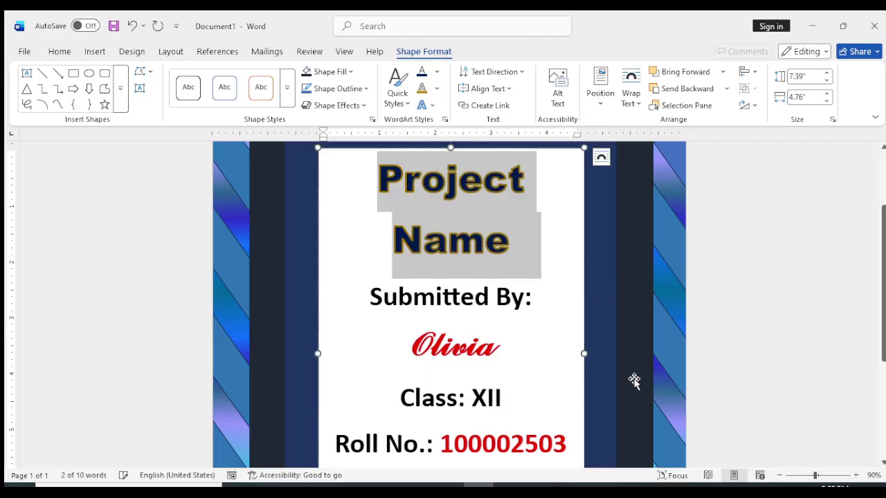
{"action": "left_click", "coordinate": [527, 322]}
Zoom out to 40% and clear the selection to review the whole cover page
{"action": "scroll", "coordinate": [512, 358], "scroll_direction": "down", "scroll_amount": 2}
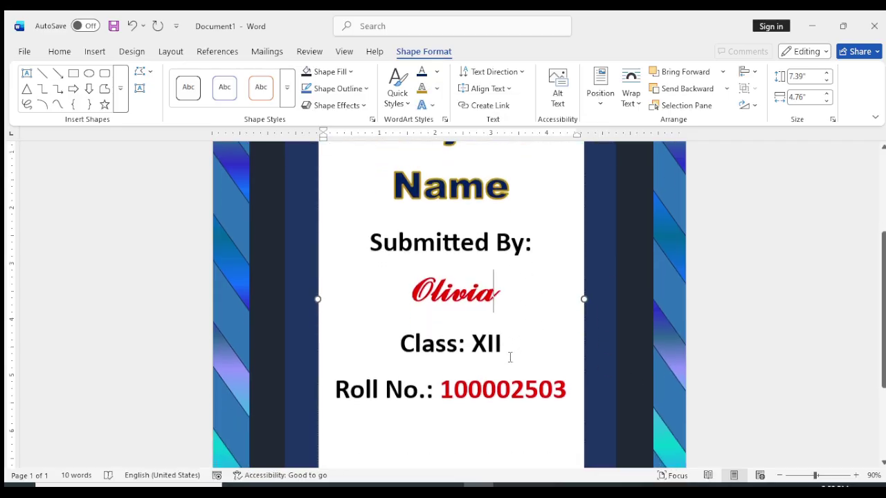
{"action": "scroll", "coordinate": [510, 357], "scroll_direction": "down", "scroll_amount": 3}
{"action": "left_click", "coordinate": [735, 352]}
{"action": "left_click", "coordinate": [779, 475]}
{"action": "left_click", "coordinate": [779, 475]}
{"action": "left_click", "coordinate": [779, 475]}
{"action": "left_click", "coordinate": [779, 475]}
{"action": "left_click", "coordinate": [780, 475]}
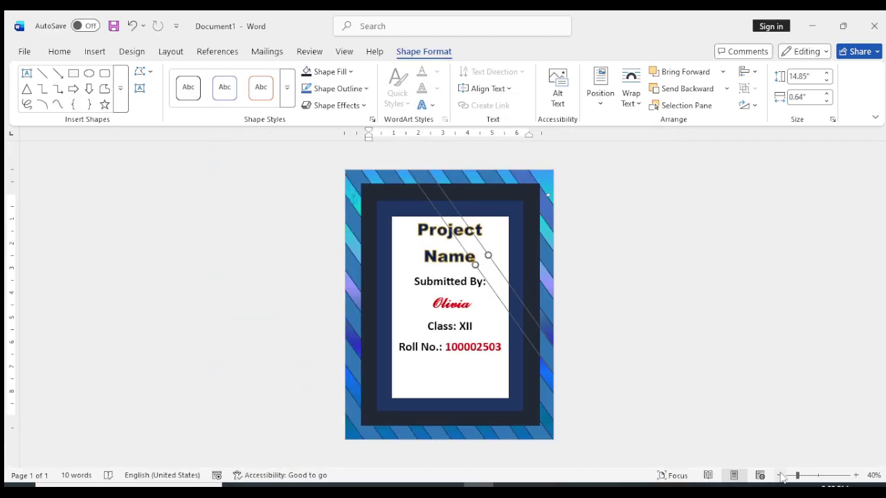
{"action": "left_click", "coordinate": [710, 364]}
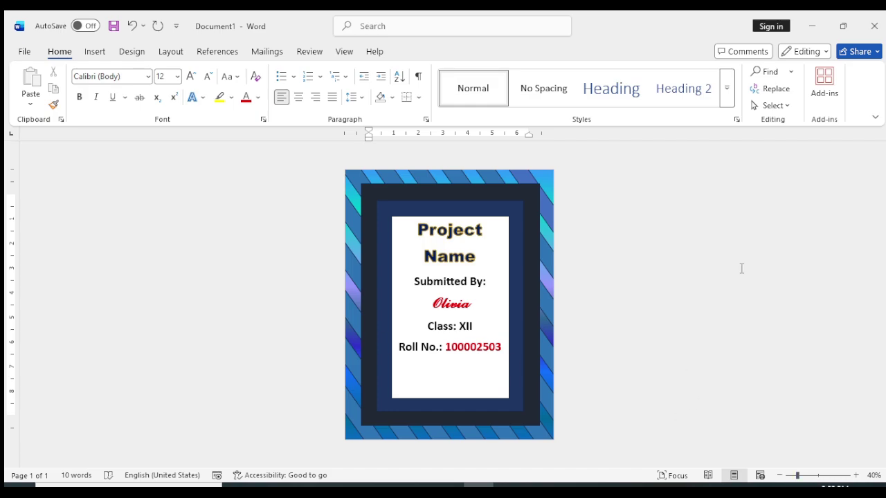